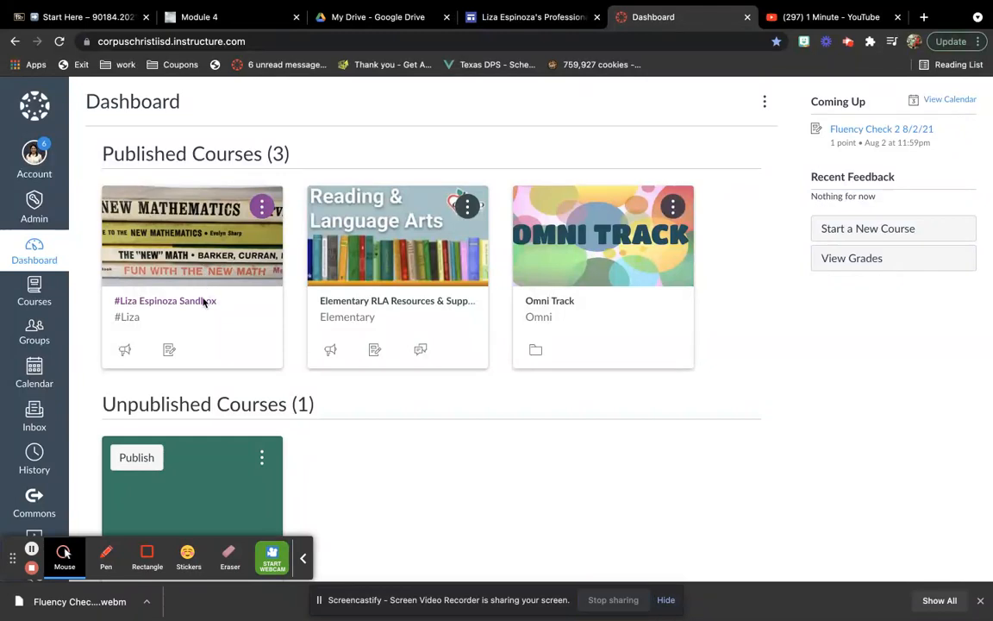
# In the sandbox course's modules, create an assignment named "Fluency Check 2 8/2/21" in the Fluency Checks 2021-2022 module
pyautogui.click(198, 301)
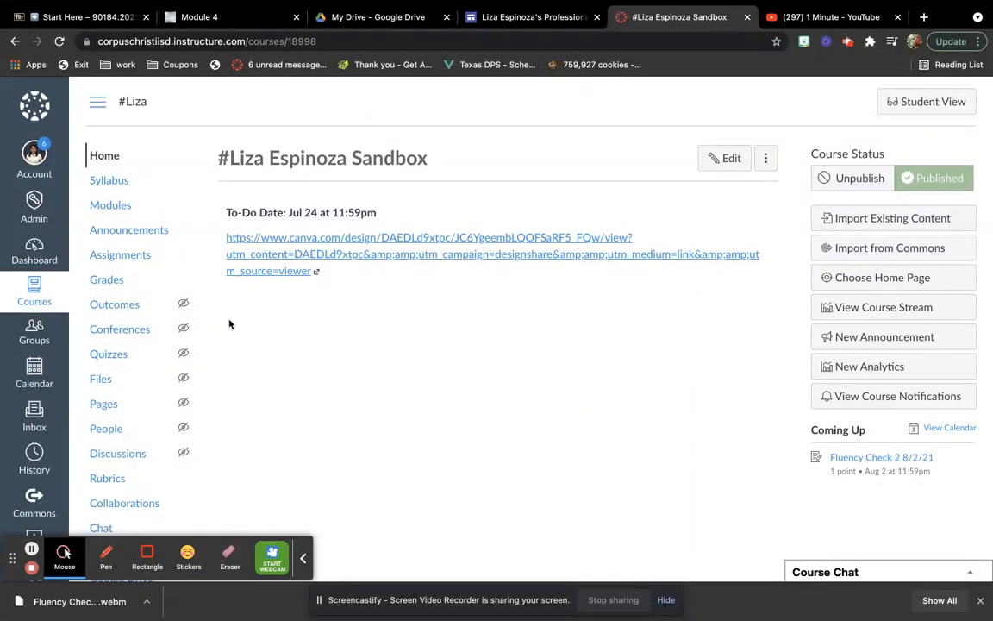
pyautogui.click(120, 208)
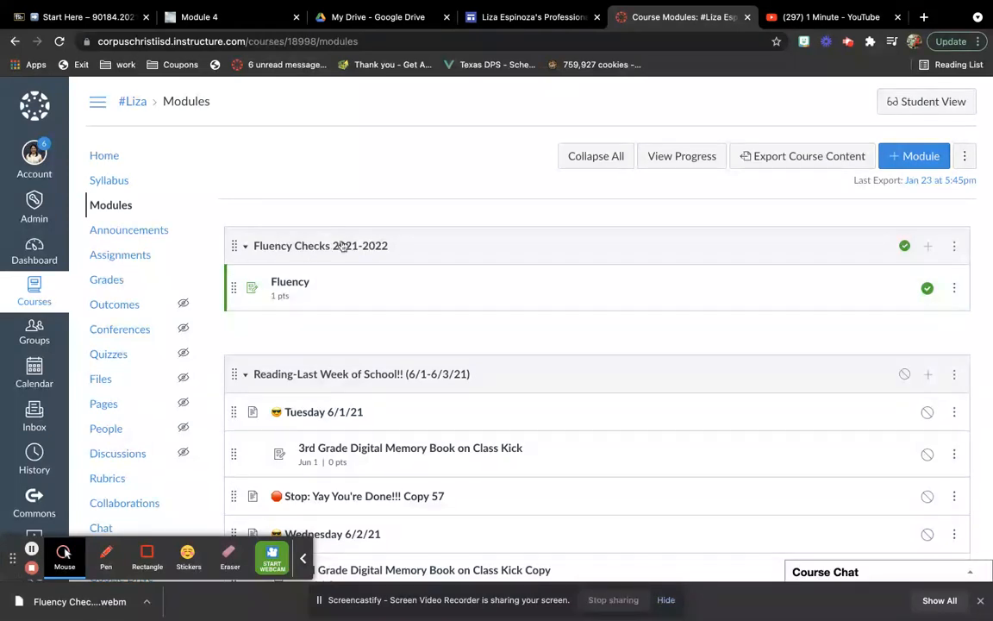
pyautogui.click(929, 248)
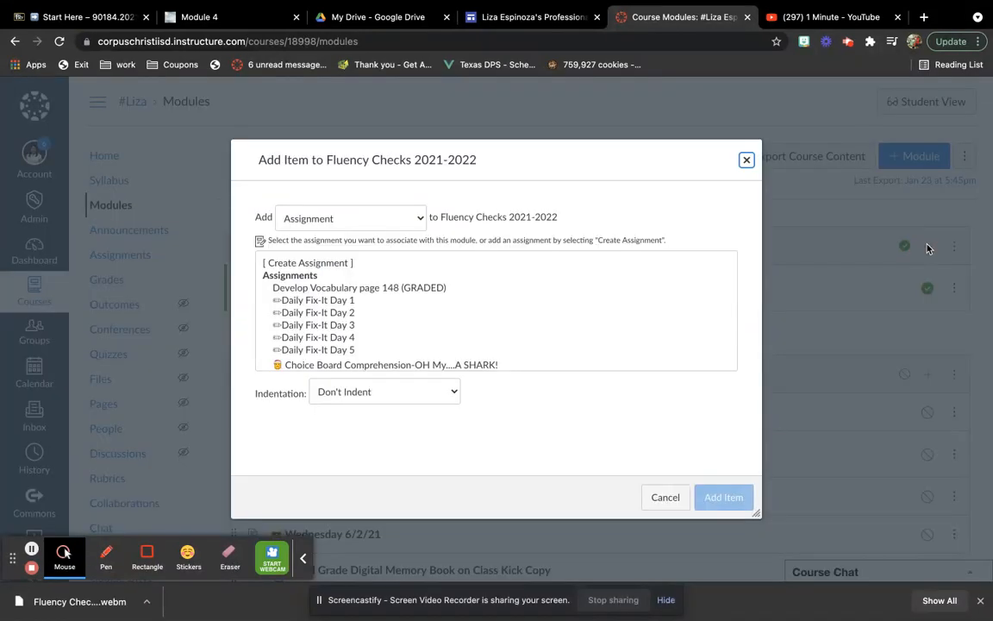
pyautogui.click(337, 263)
pyautogui.click(364, 397)
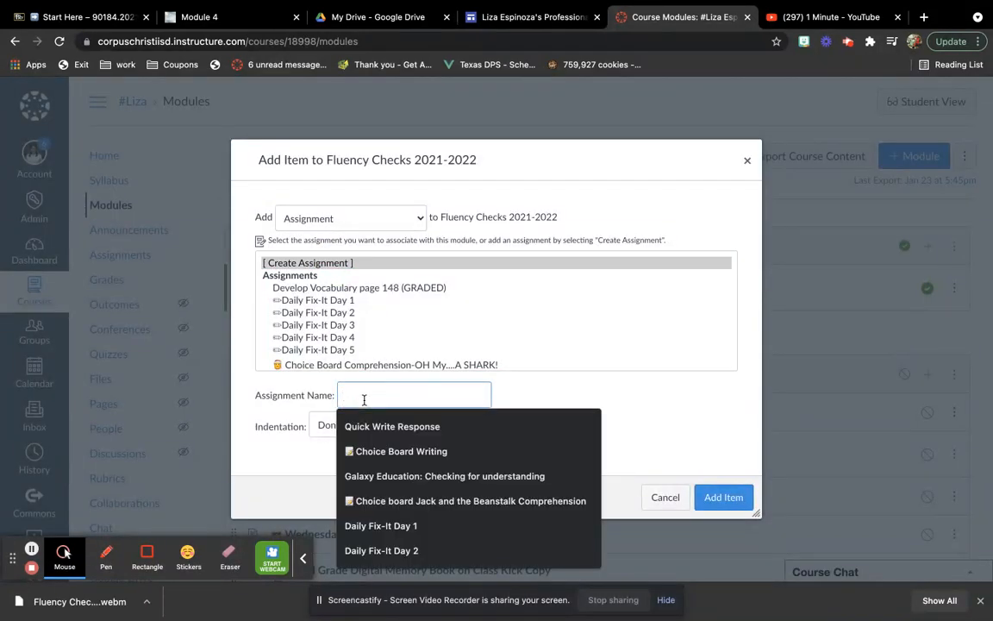
pyautogui.write('fluency Check 2 8/2/21')
pyautogui.click(369, 451)
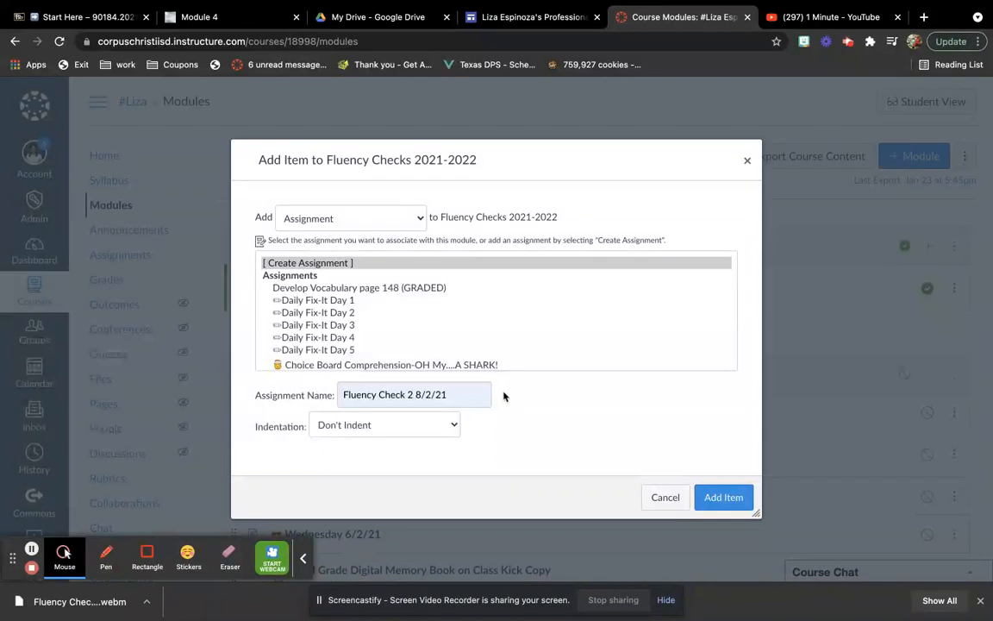
pyautogui.click(724, 497)
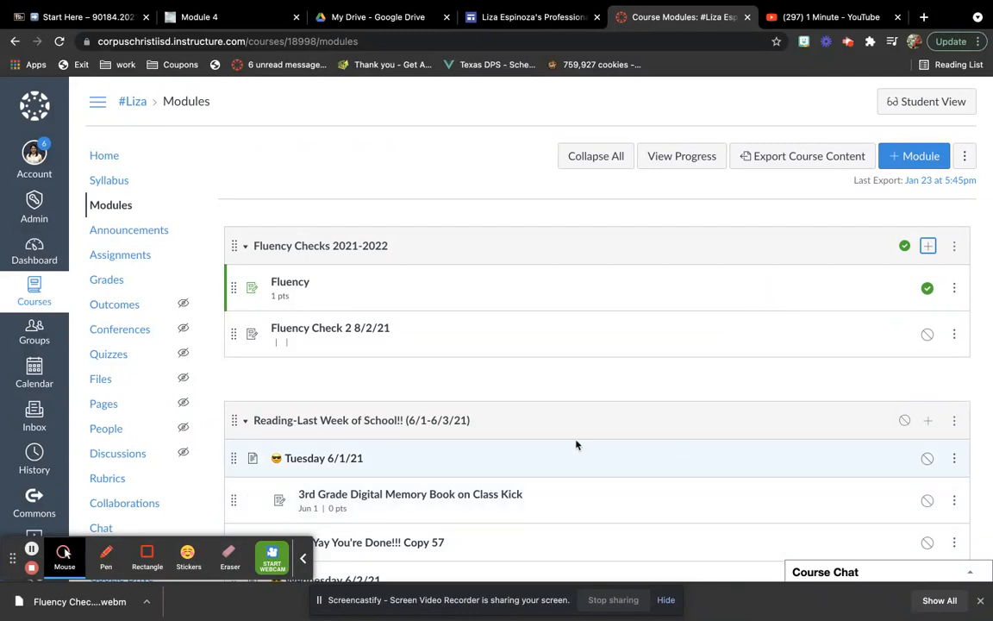
# Open the Fluency Check 2 8/2/21 assignment for editing and enter the instruction "Record yourself reading the text for one minute."
pyautogui.click(354, 332)
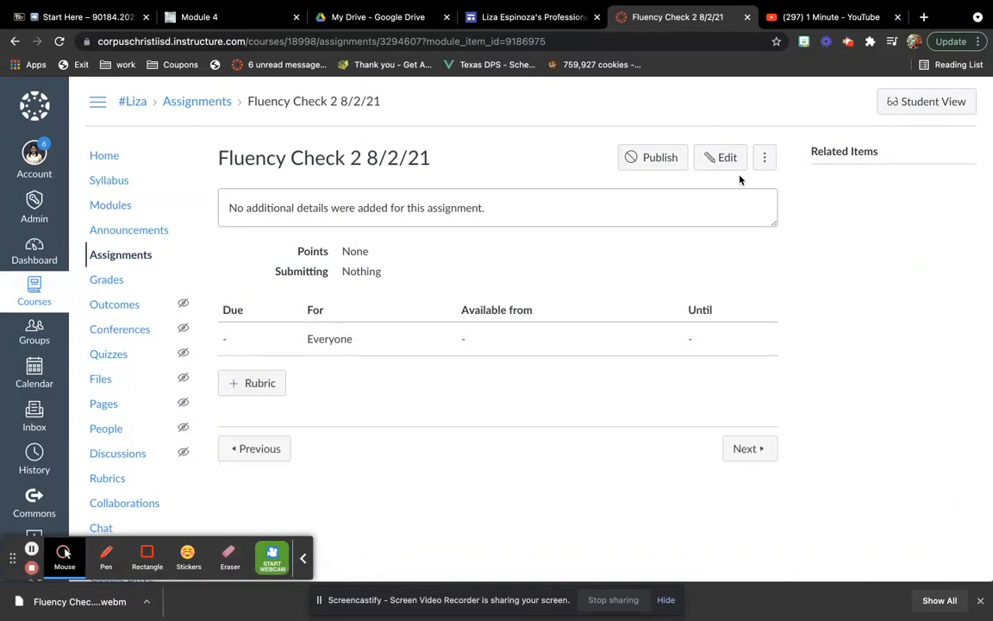
pyautogui.click(728, 159)
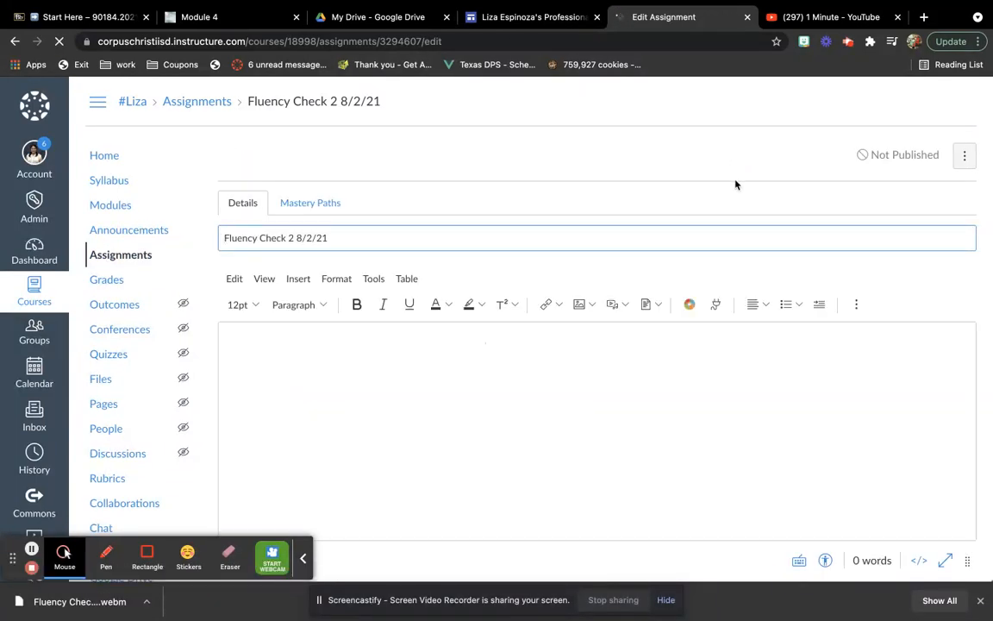
pyautogui.scroll(-1, 736, 181)
pyautogui.scroll(-1, 734, 179)
pyautogui.click(692, 272)
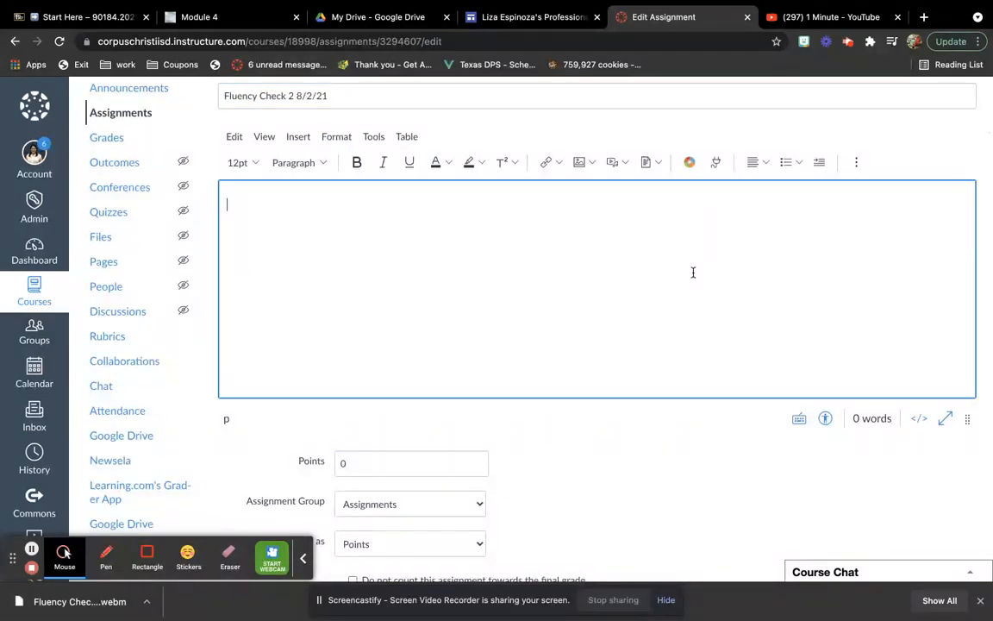
pyautogui.write('Rea')
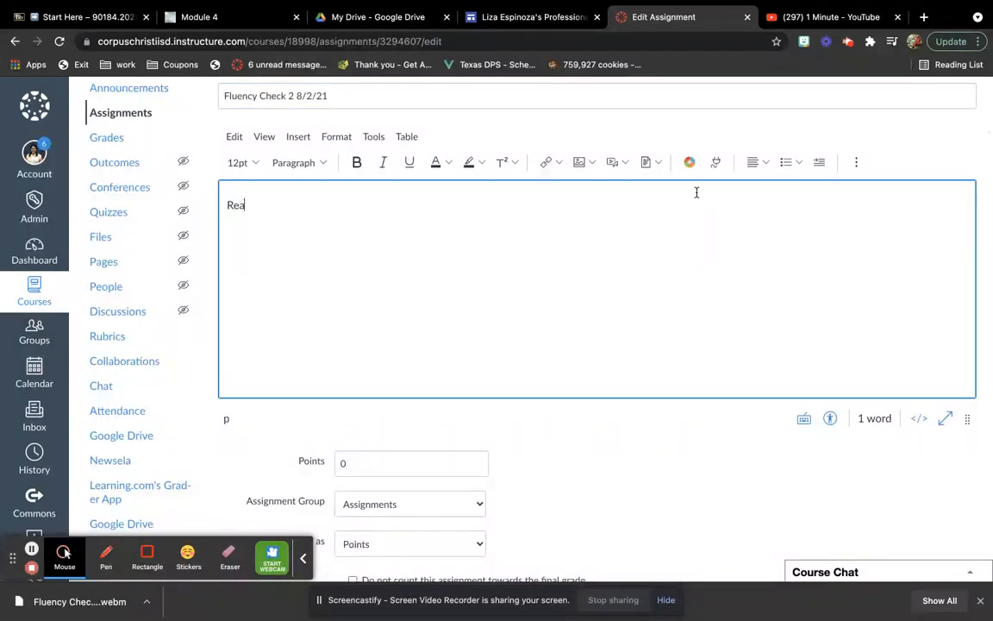
pyautogui.write('ord yourself reading')
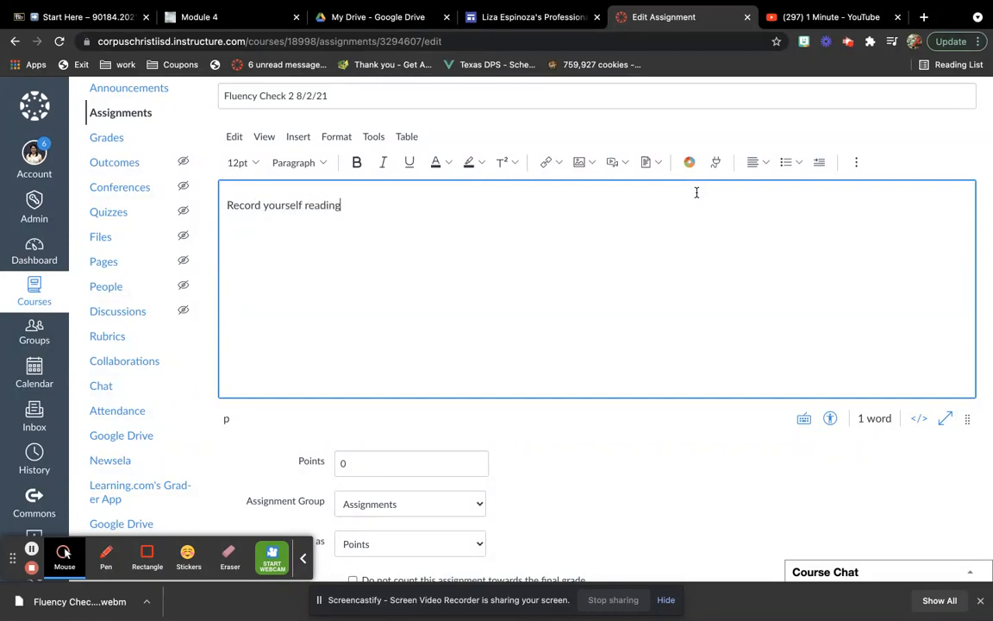
pyautogui.write(' the text for one minute.')
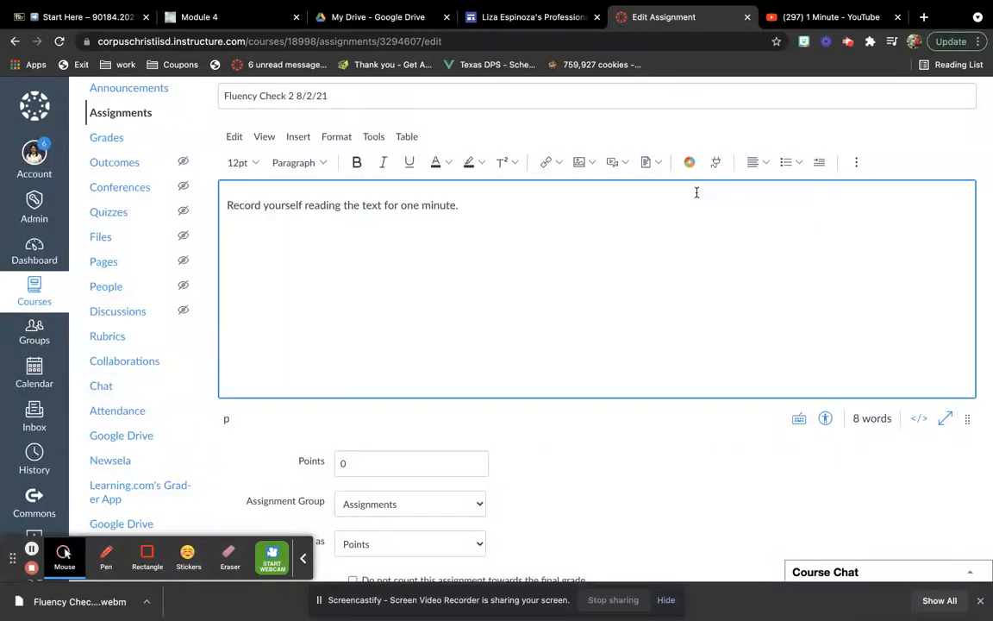
# Add a second instruction line reading "In the textbox record where you stopped reading. (Line and last word read)"
pyautogui.press('Return')
pyautogui.write('In the')
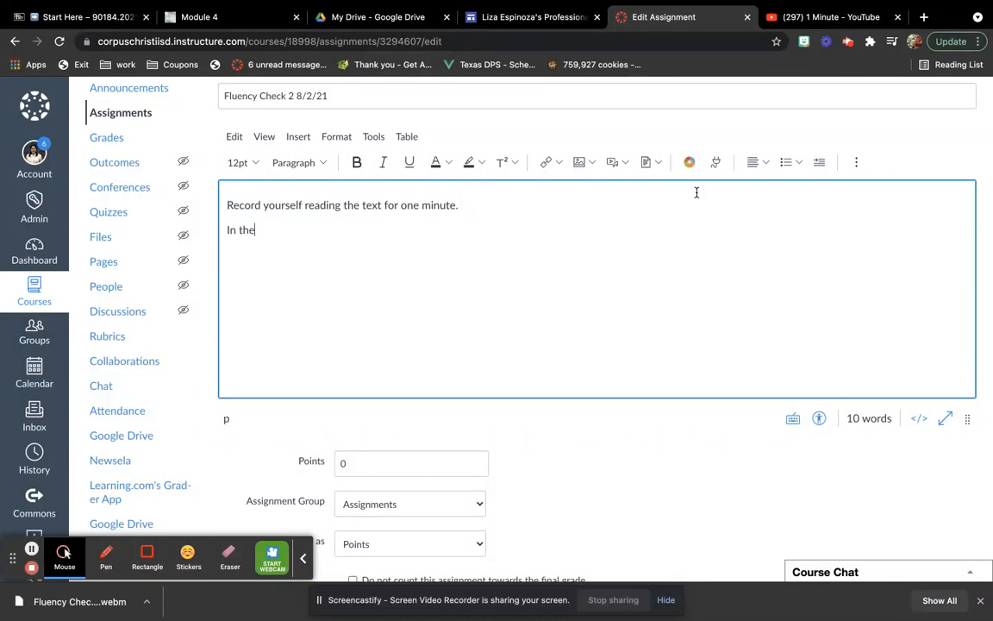
pyautogui.write(' textbo')
pyautogui.write('ro')
pyautogui.write('cord where ')
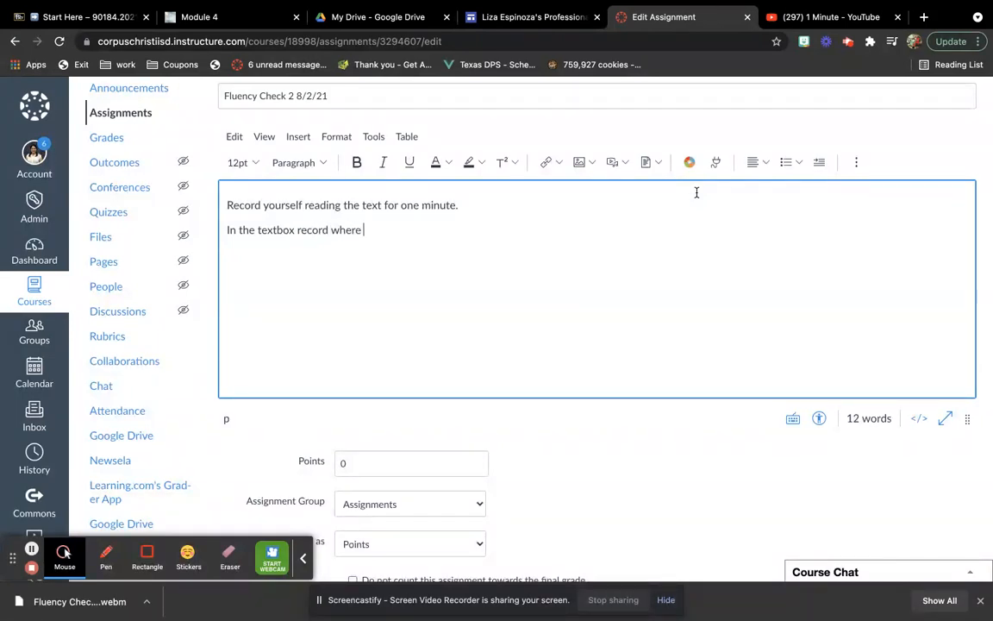
pyautogui.write('you stopped reading. (Line and las last word read')
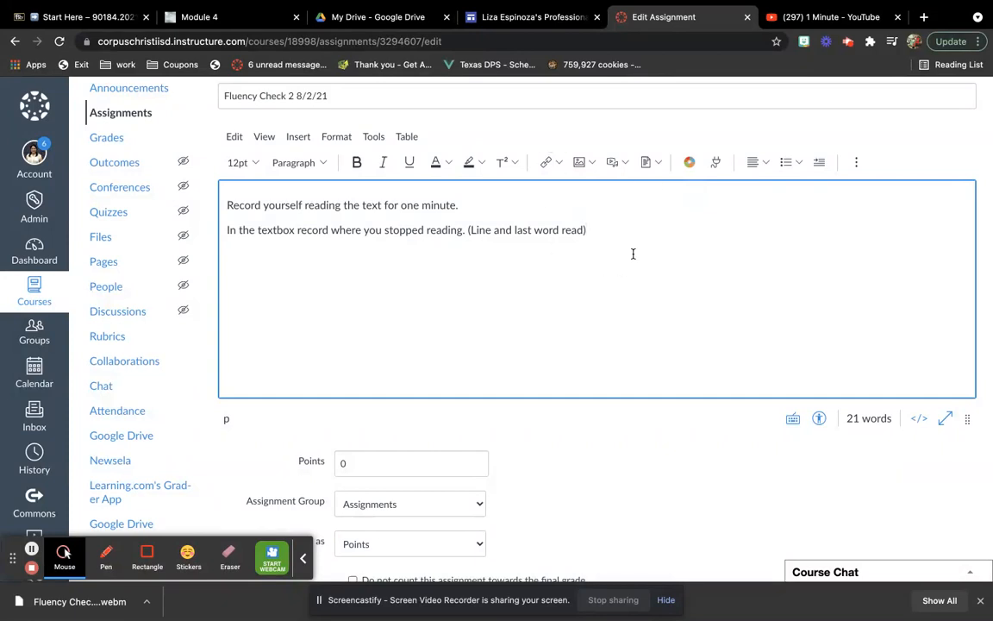
# Insert today's reading passage screenshot from the Desktop folder below the instructions
pyautogui.click(578, 162)
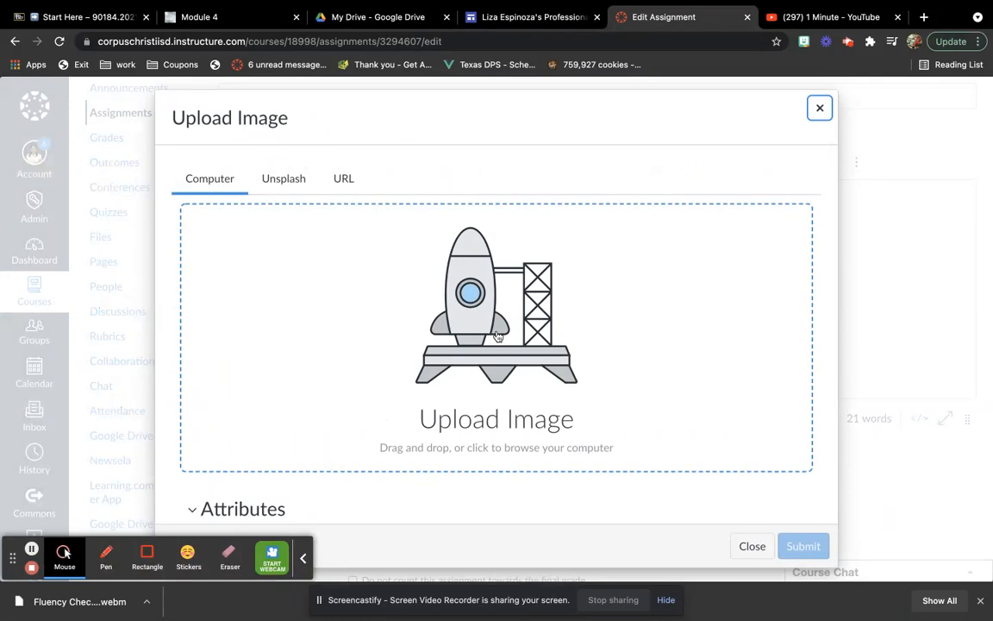
pyautogui.click(497, 336)
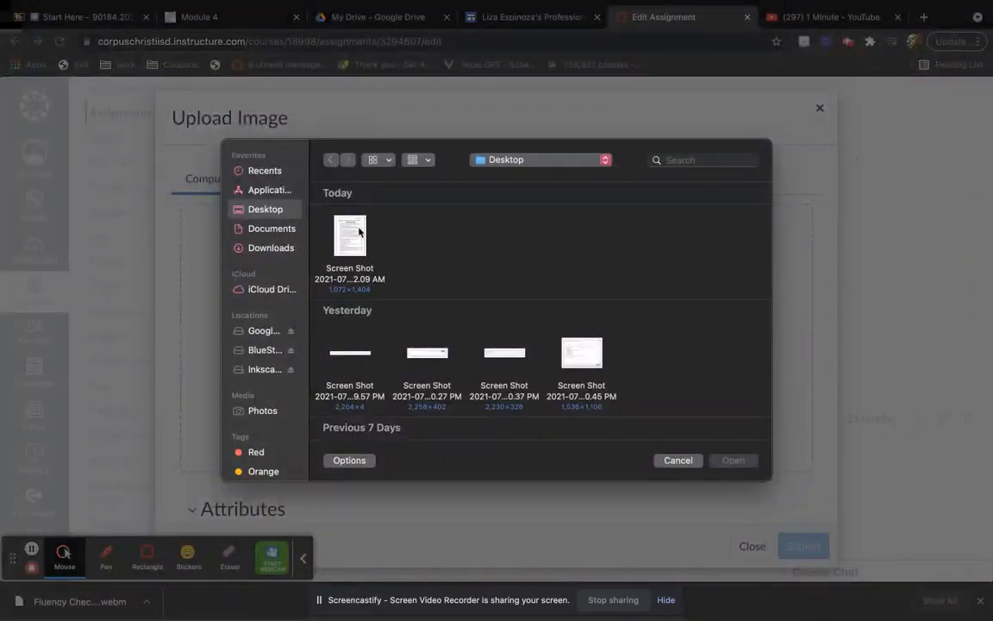
pyautogui.click(351, 234)
pyautogui.click(732, 460)
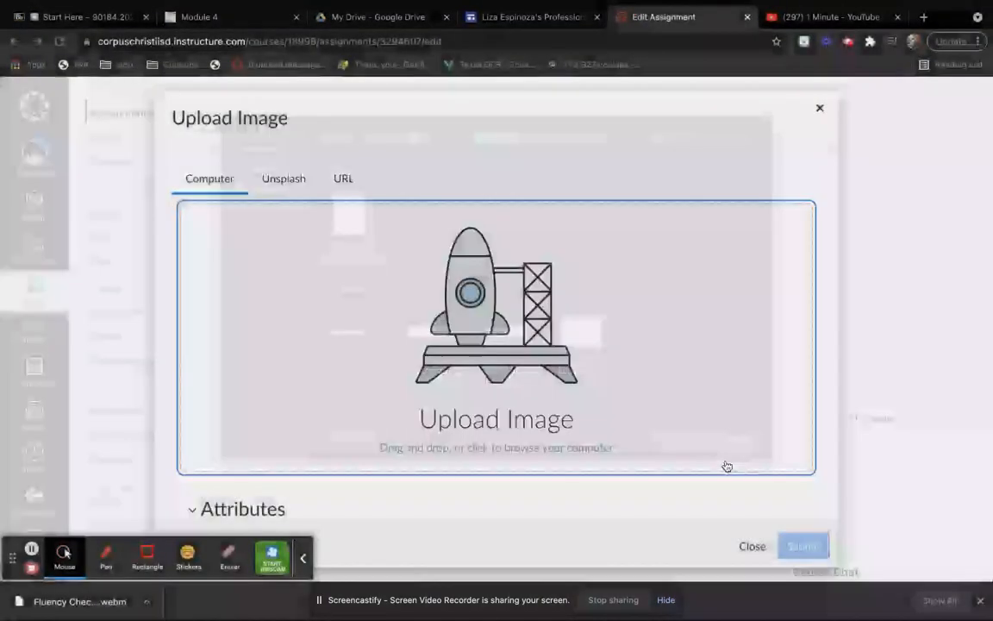
pyautogui.click(803, 550)
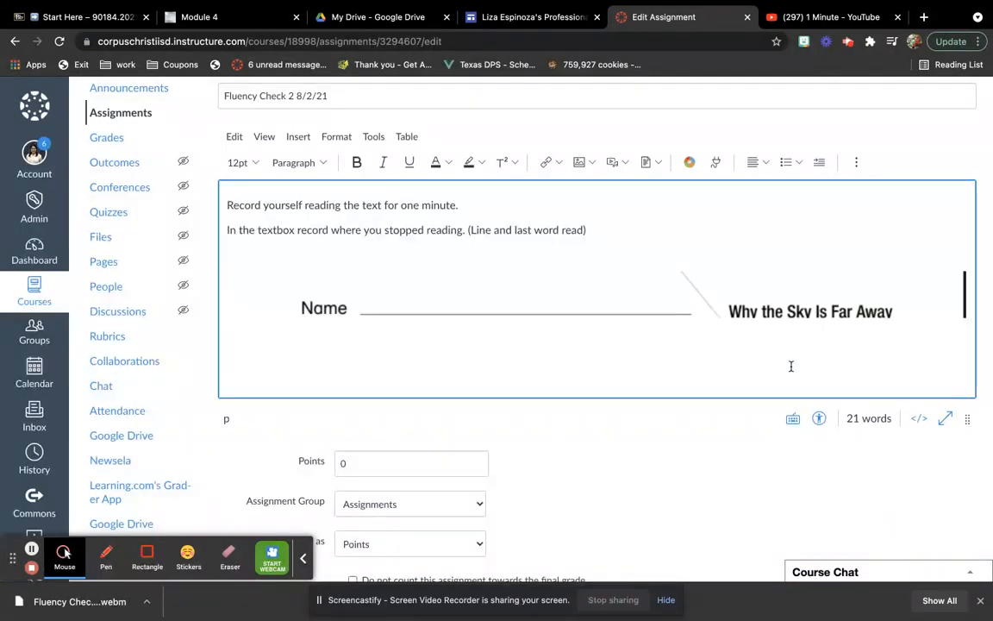
# Shrink the inserted passage image to roughly three quarters of the editor's width
pyautogui.scroll(-10, 790, 362)
pyautogui.scroll(-3, 790, 345)
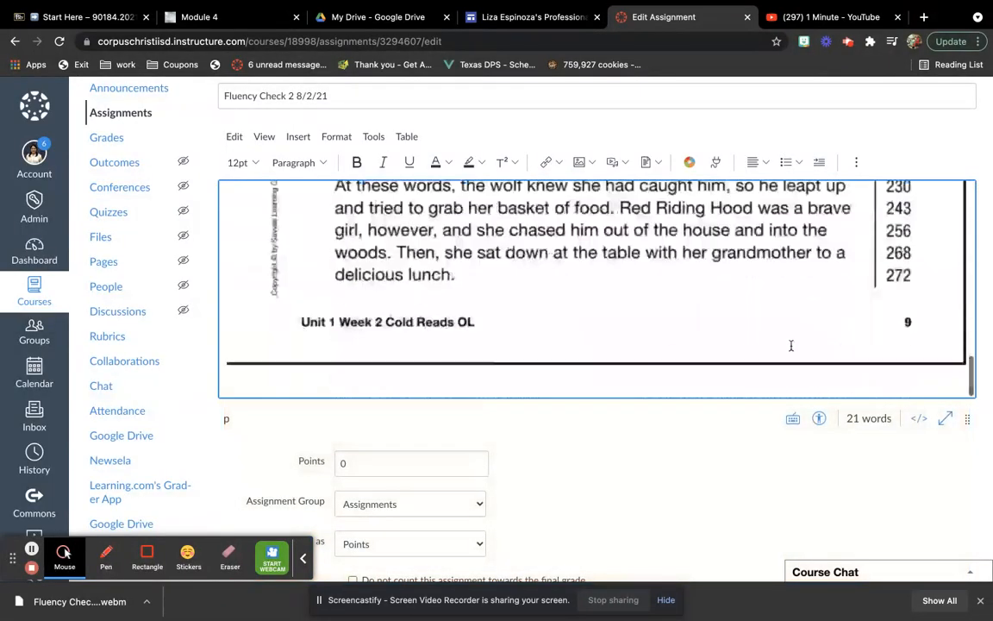
pyautogui.click(802, 317)
pyautogui.moveTo(966, 365); pyautogui.dragTo(760, 177)
pyautogui.scroll(5, 758, 251)
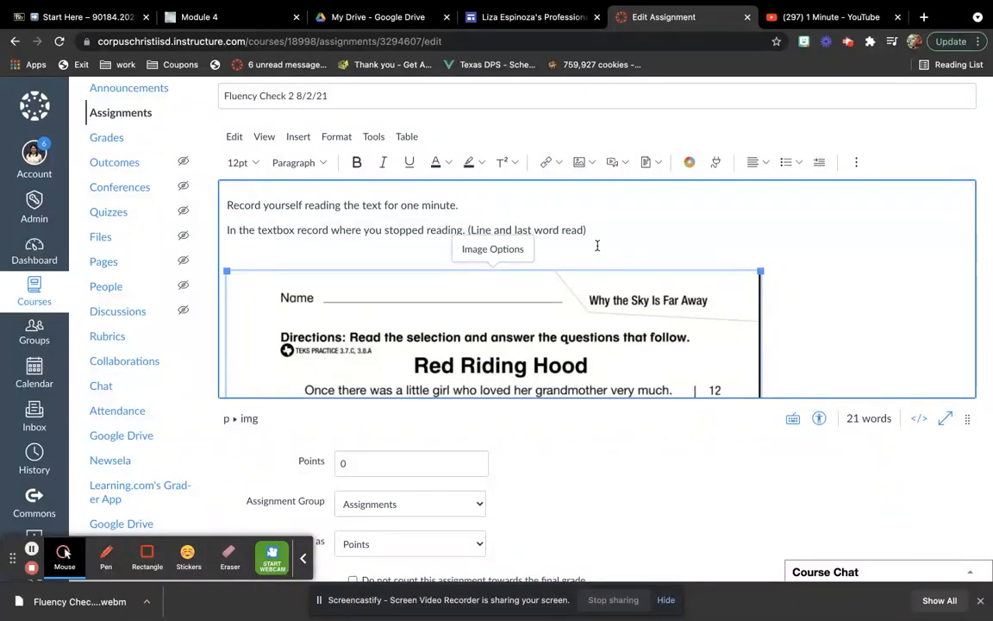
# Format both instruction lines as 14pt, centered and bold
pyautogui.click(596, 245)
pyautogui.moveTo(594, 226); pyautogui.dragTo(182, 195)
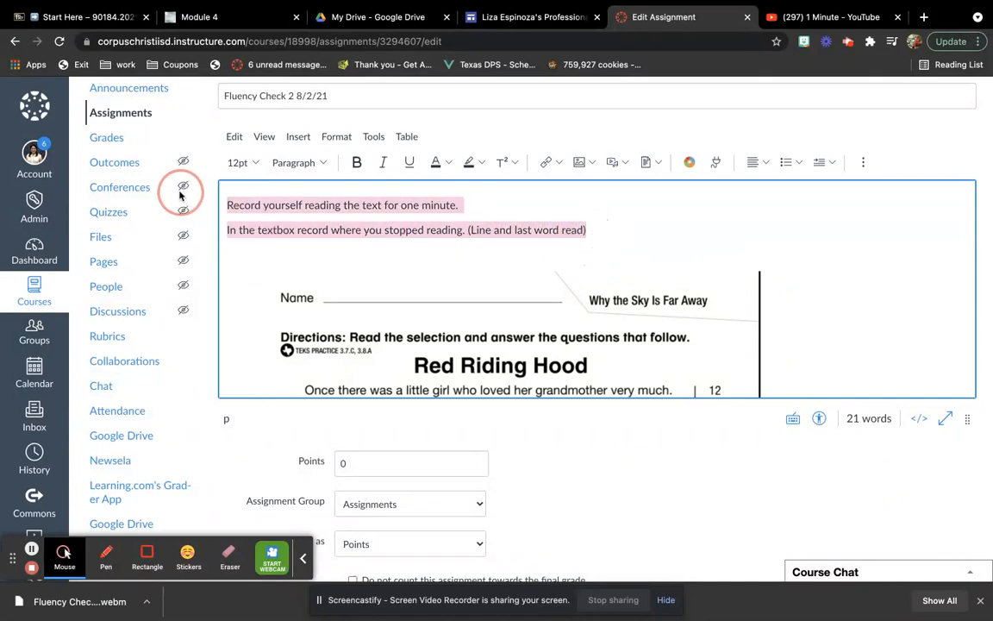
pyautogui.click(242, 162)
pyautogui.click(259, 255)
pyautogui.click(750, 164)
pyautogui.click(779, 188)
pyautogui.click(357, 162)
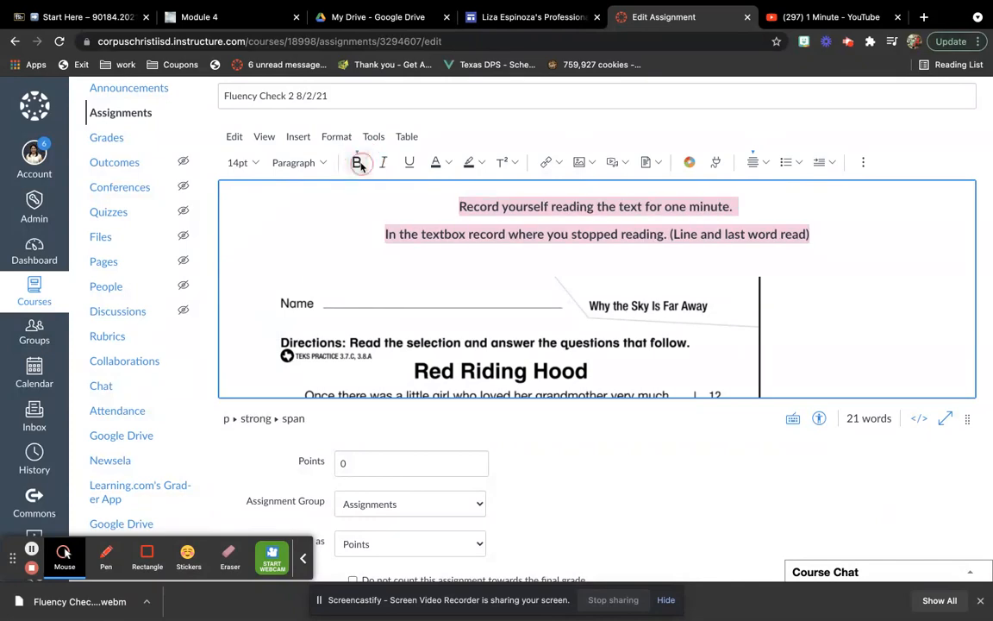
# Center the Red Riding Hood passage image in the assignment description
pyautogui.click(888, 204)
pyautogui.scroll(-3, 864, 248)
pyautogui.scroll(2, 862, 246)
pyautogui.click(684, 343)
pyautogui.click(757, 163)
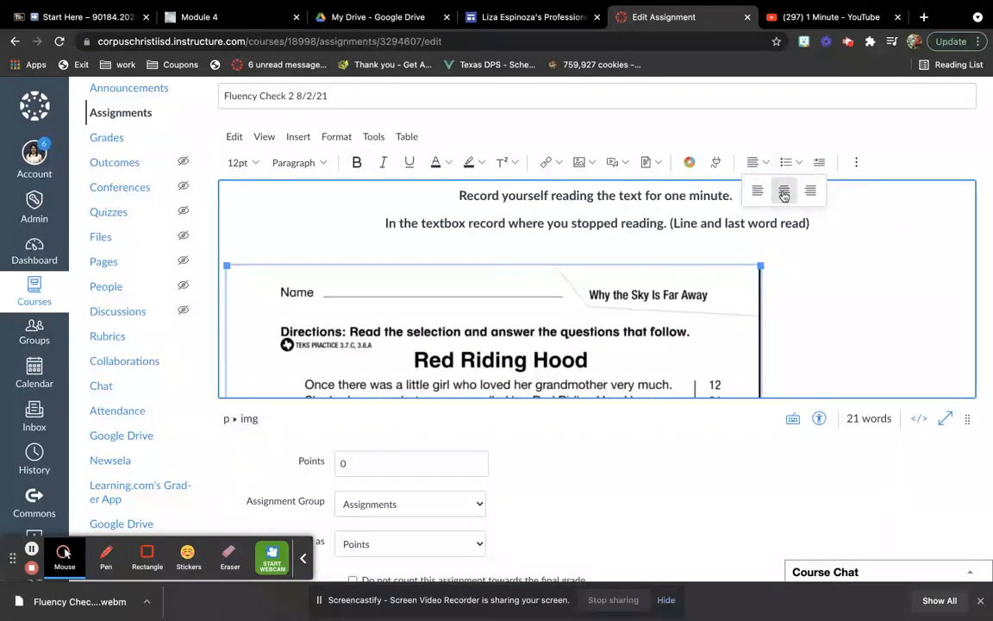
pyautogui.click(784, 191)
# Open an embed code entry for the end of the description, switch to YouTube and copy the 1 Minute video's embed code
pyautogui.scroll(-10, 904, 298)
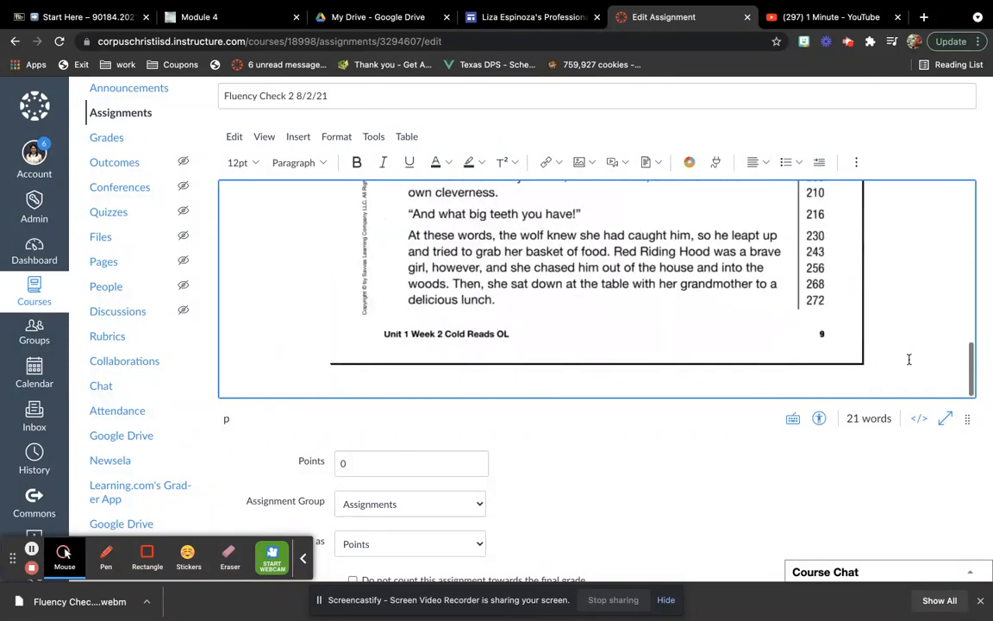
pyautogui.scroll(-1, 909, 359)
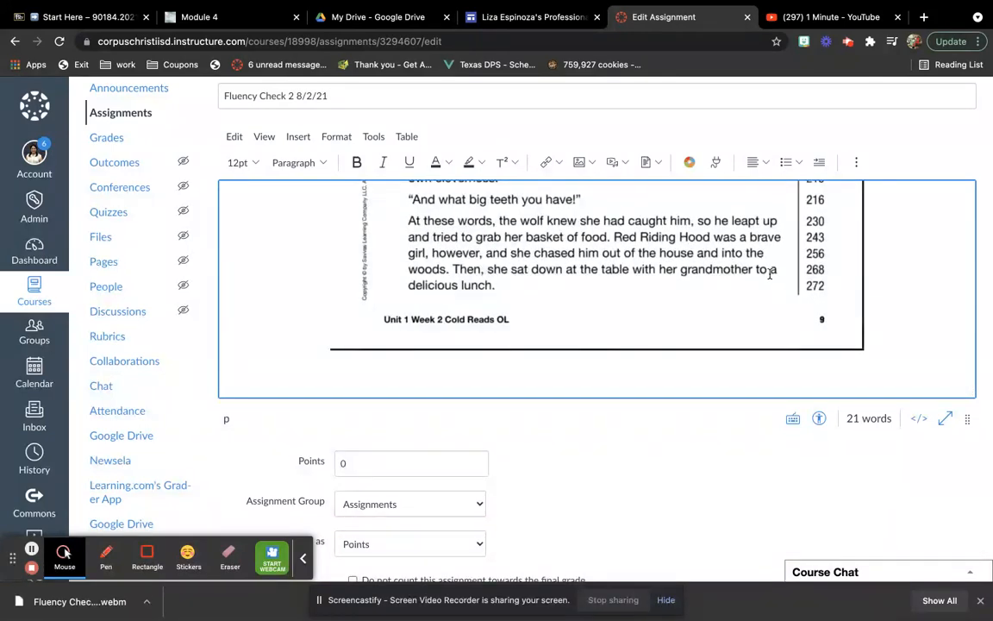
pyautogui.click(856, 164)
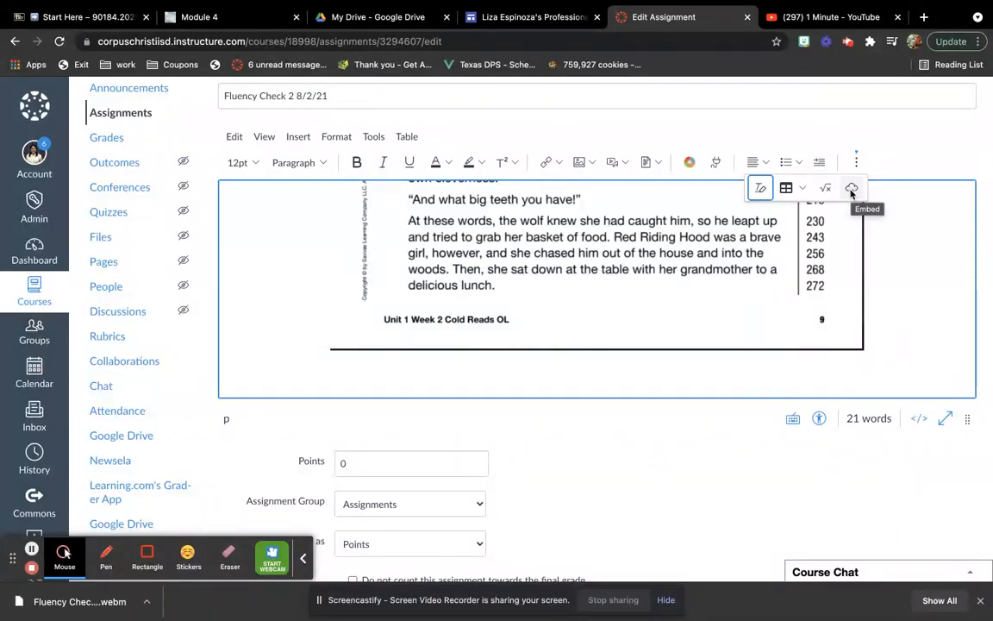
pyautogui.click(850, 191)
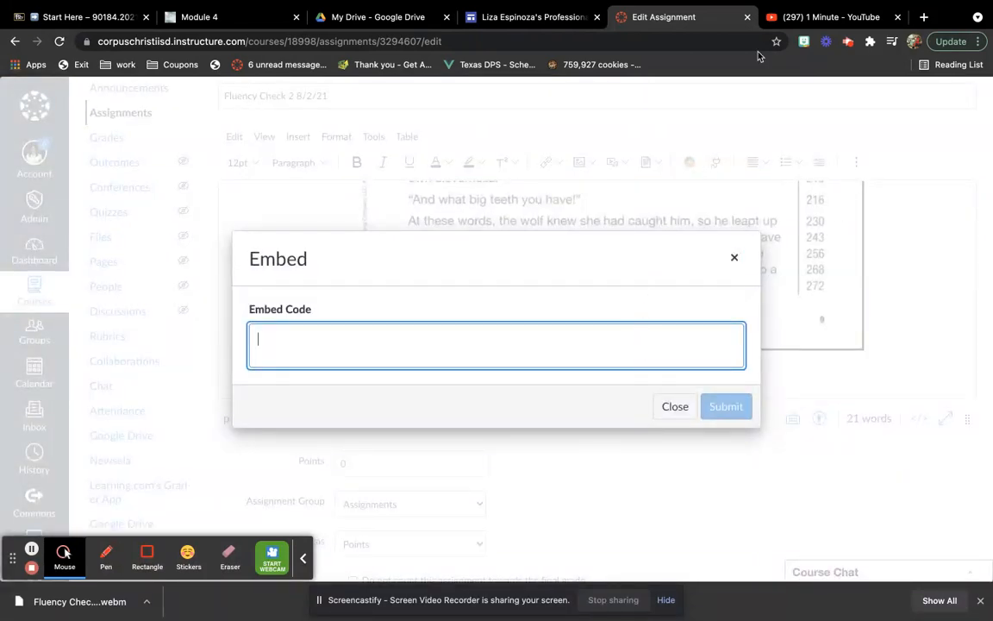
pyautogui.click(806, 19)
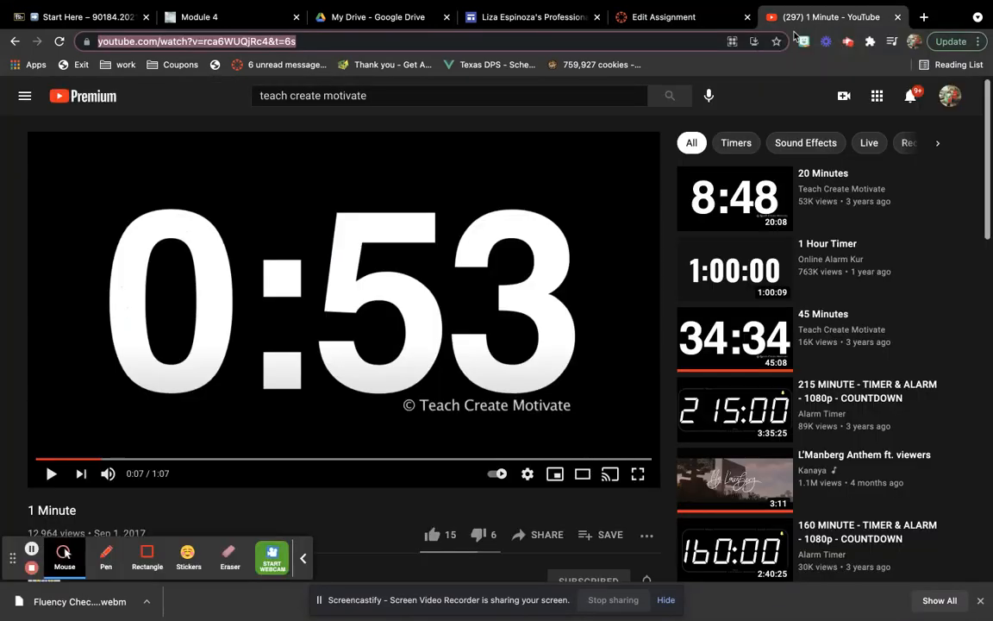
pyautogui.click(535, 536)
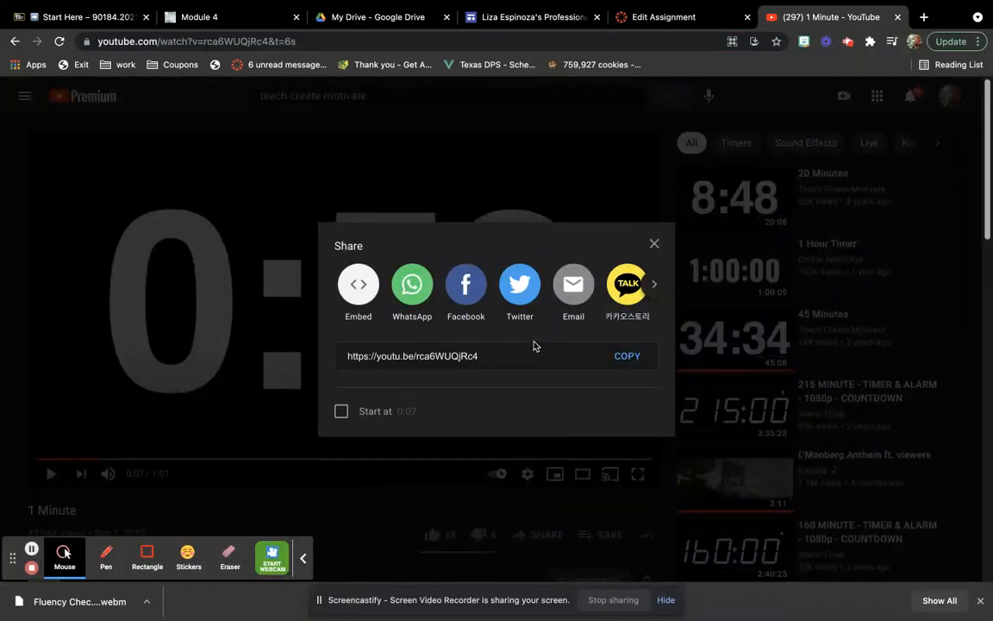
pyautogui.click(374, 289)
pyautogui.click(727, 239)
pyautogui.press('super+c')
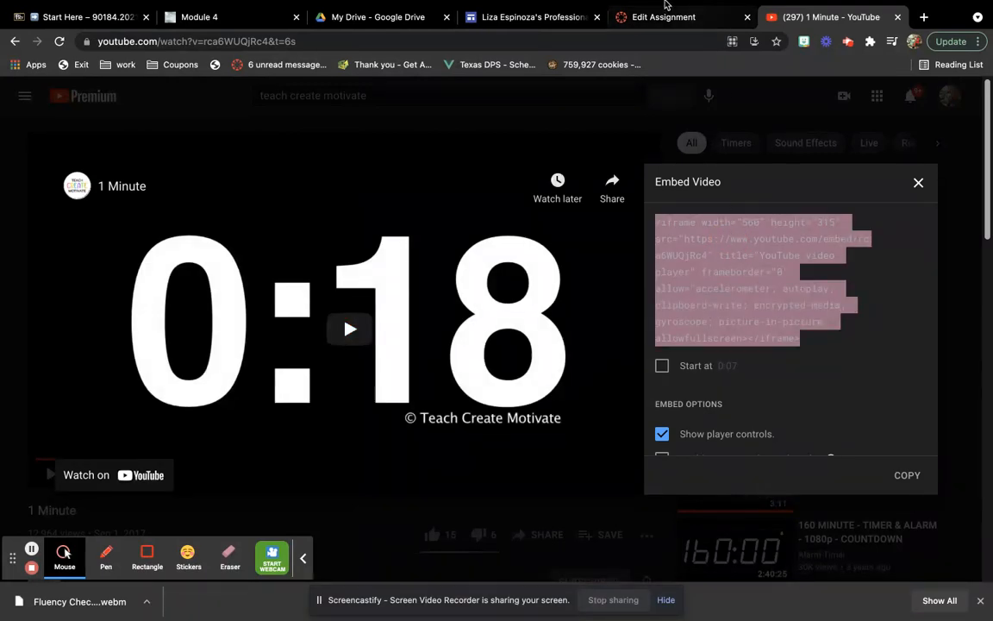
# Switch back to the Canvas assignment, embed the copied 1 Minute video code and center the video below the passage
pyautogui.click(665, 14)
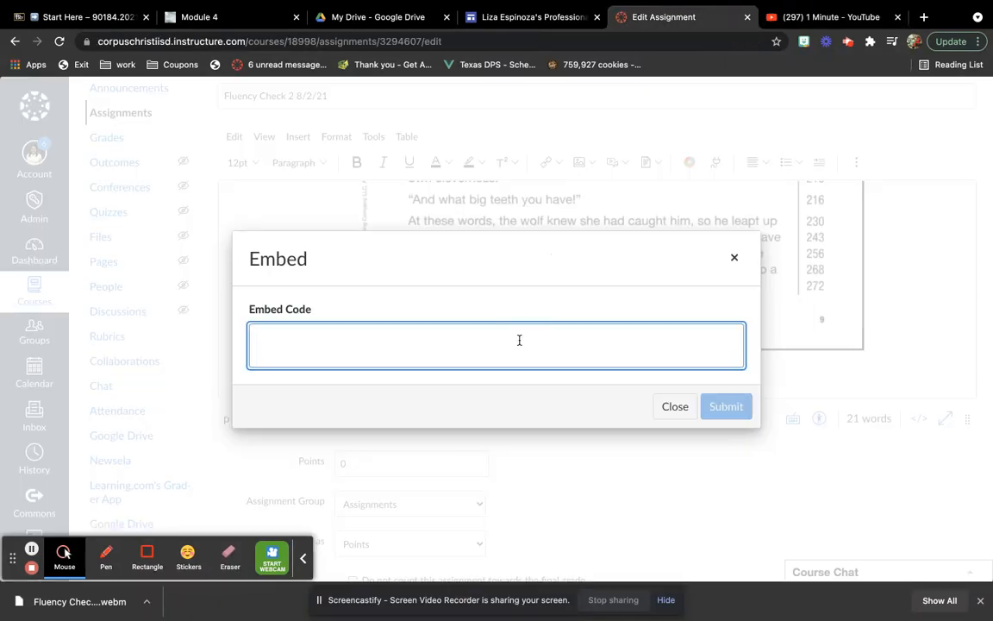
pyautogui.press('super+v')
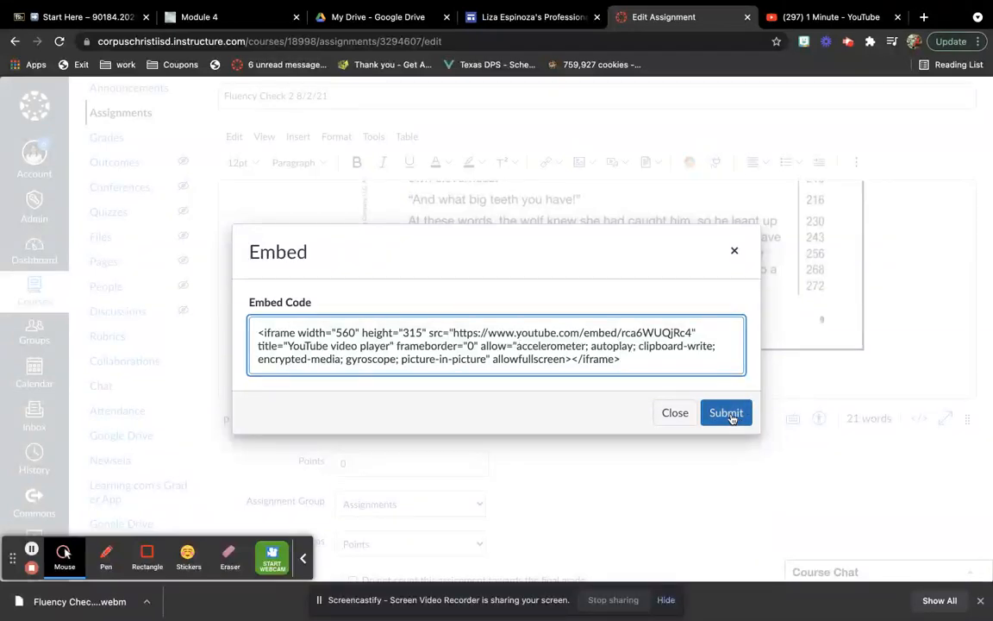
pyautogui.click(729, 414)
pyautogui.click(765, 162)
pyautogui.click(785, 191)
# Set the assignment's points to 1 and exclude it from counting towards the final grade
pyautogui.scroll(5, 832, 272)
pyautogui.scroll(-7, 832, 271)
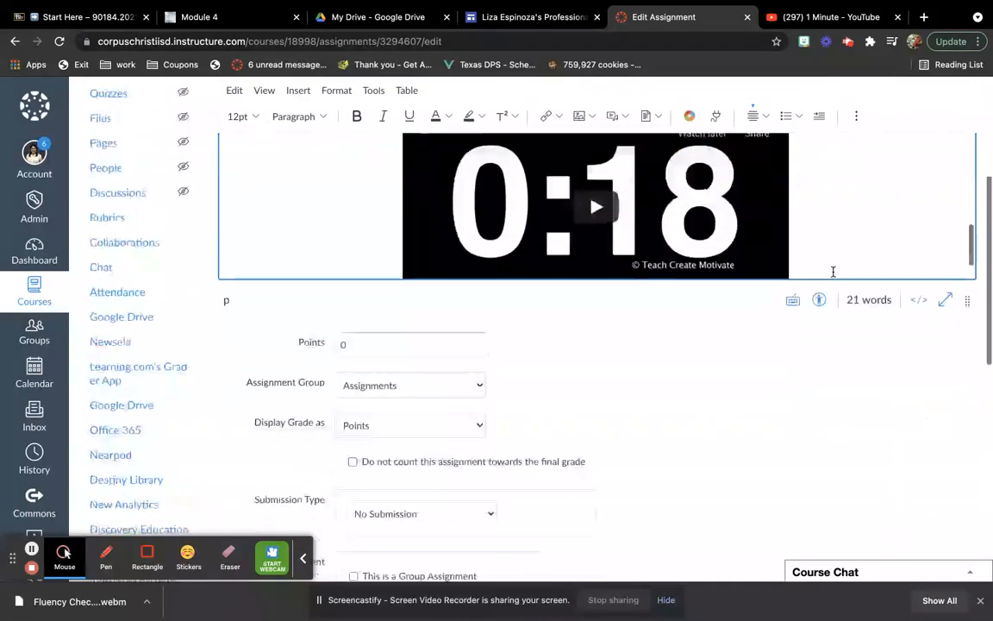
pyautogui.scroll(-5, 833, 271)
pyautogui.click(460, 148)
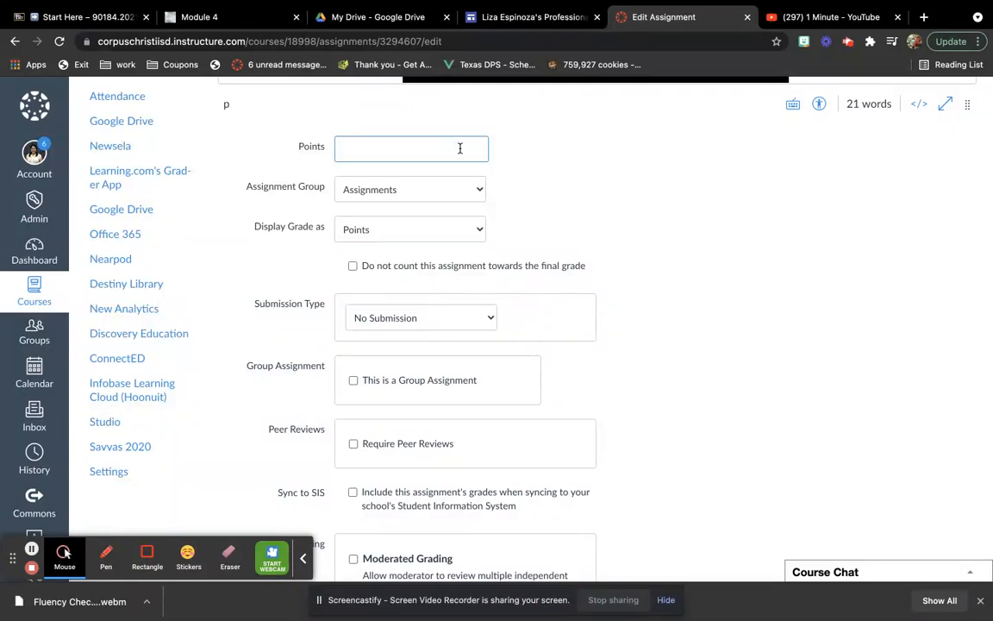
pyautogui.write('1')
pyautogui.click(580, 193)
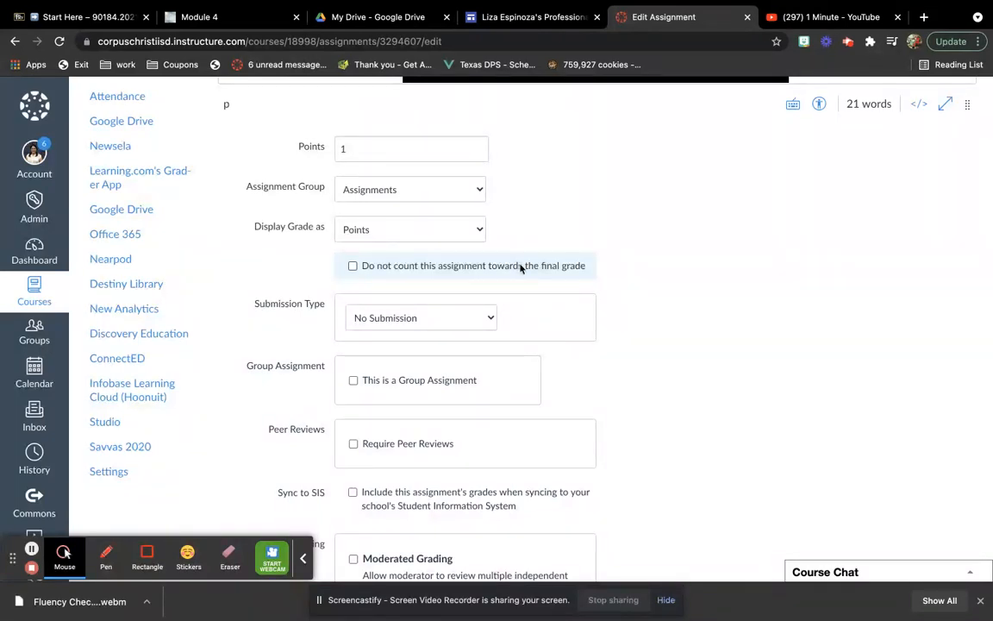
pyautogui.click(353, 266)
# Set the submission type to Online, allowing Text Entry and Media Recordings
pyautogui.scroll(-2, 592, 280)
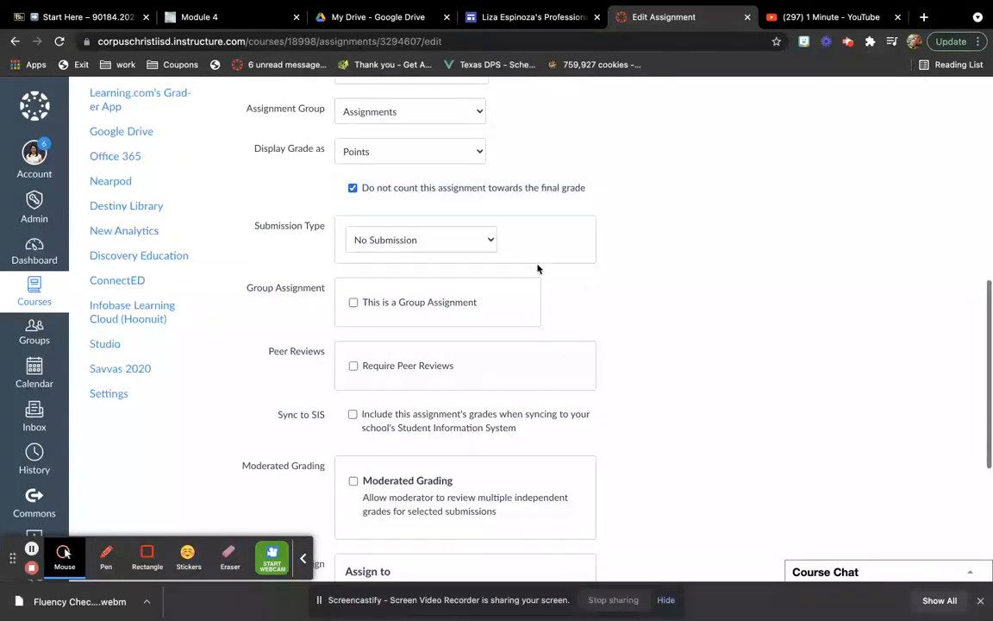
pyautogui.click(484, 246)
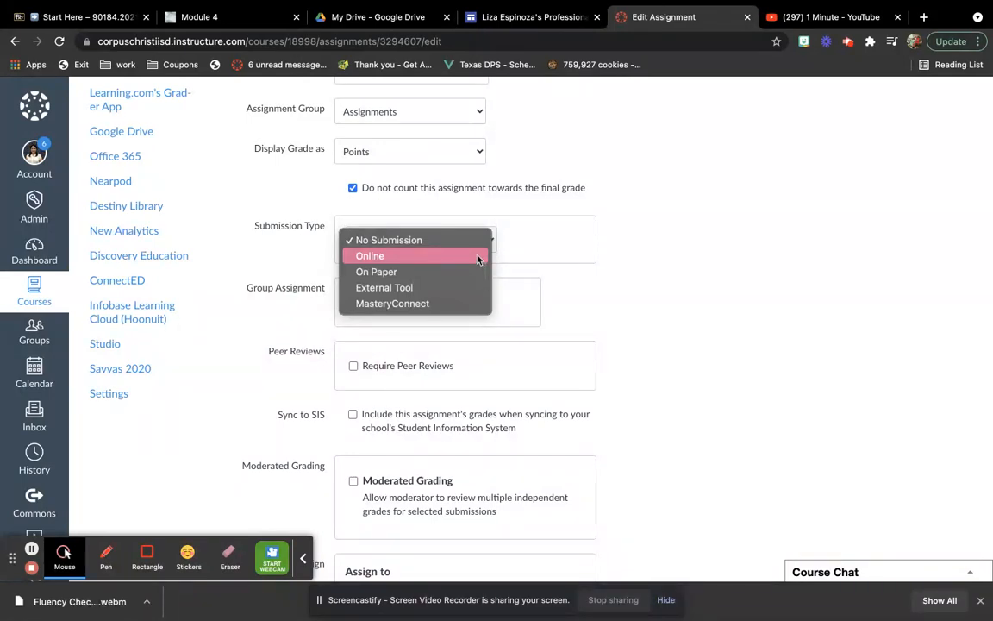
pyautogui.click(477, 257)
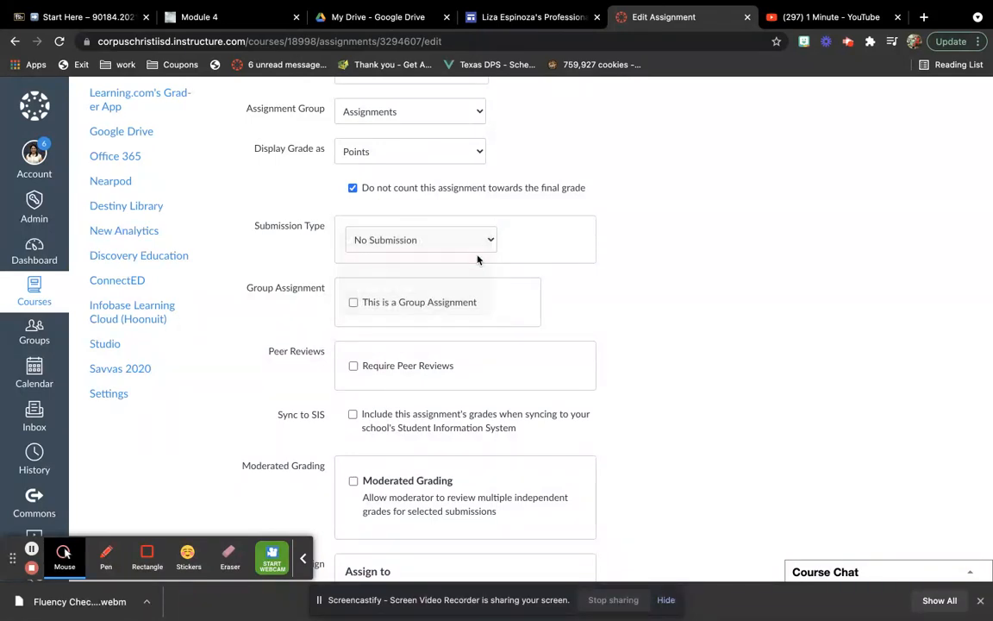
pyautogui.click(353, 301)
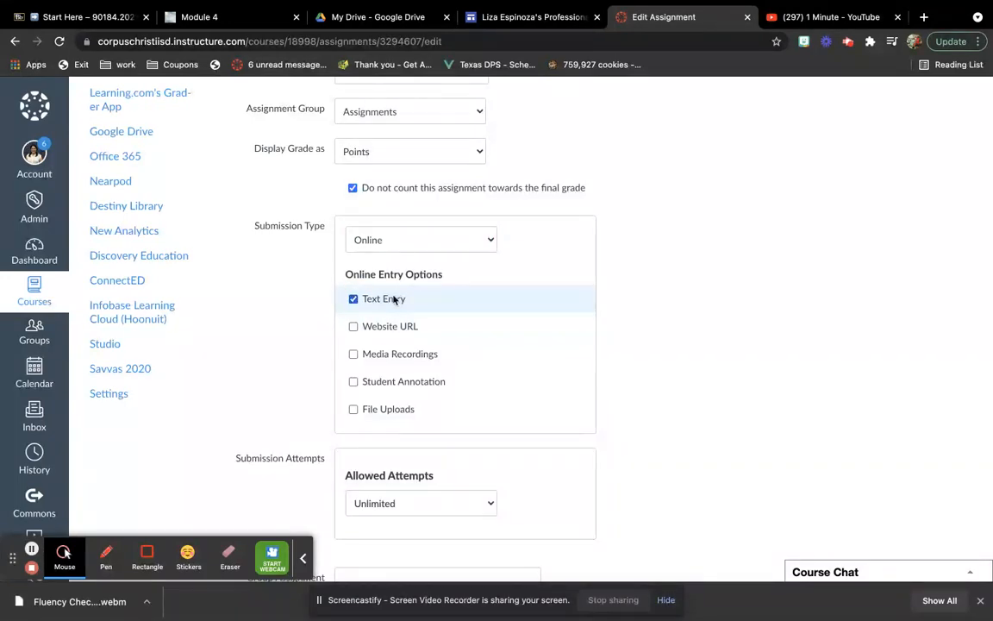
pyautogui.click(352, 355)
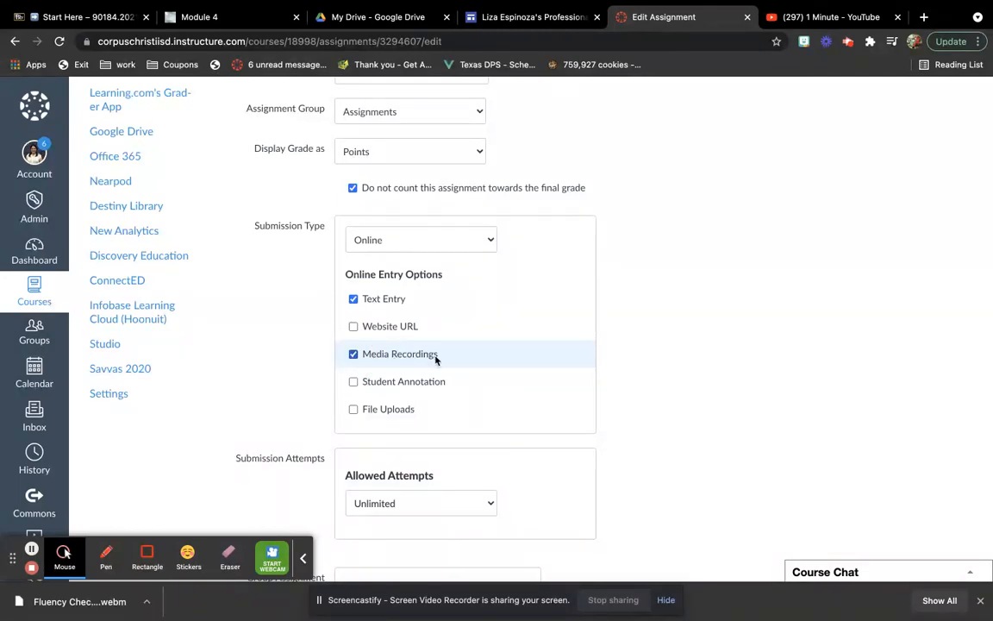
# Limit the allowed submission attempts to 2
pyautogui.scroll(-3, 435, 359)
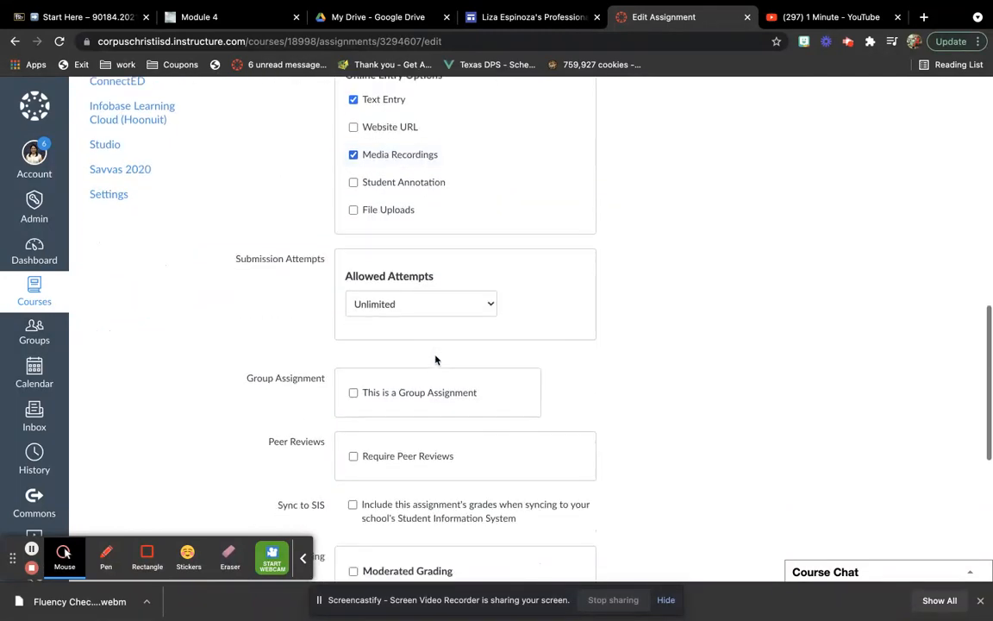
pyautogui.scroll(1, 410, 181)
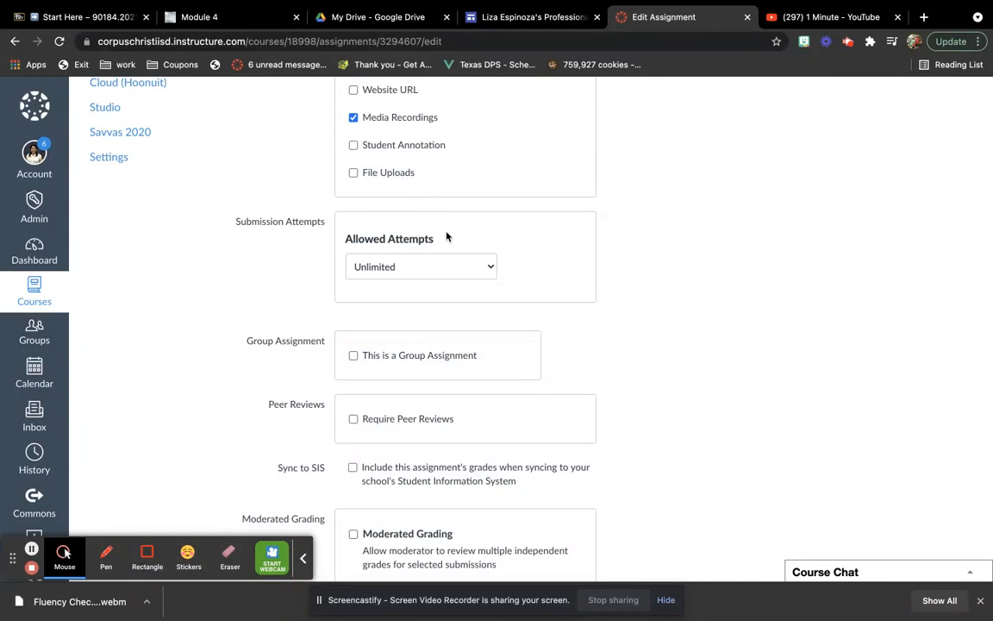
pyautogui.scroll(2, 445, 230)
pyautogui.scroll(-1, 478, 239)
pyautogui.scroll(1, 478, 240)
pyautogui.scroll(-3, 478, 237)
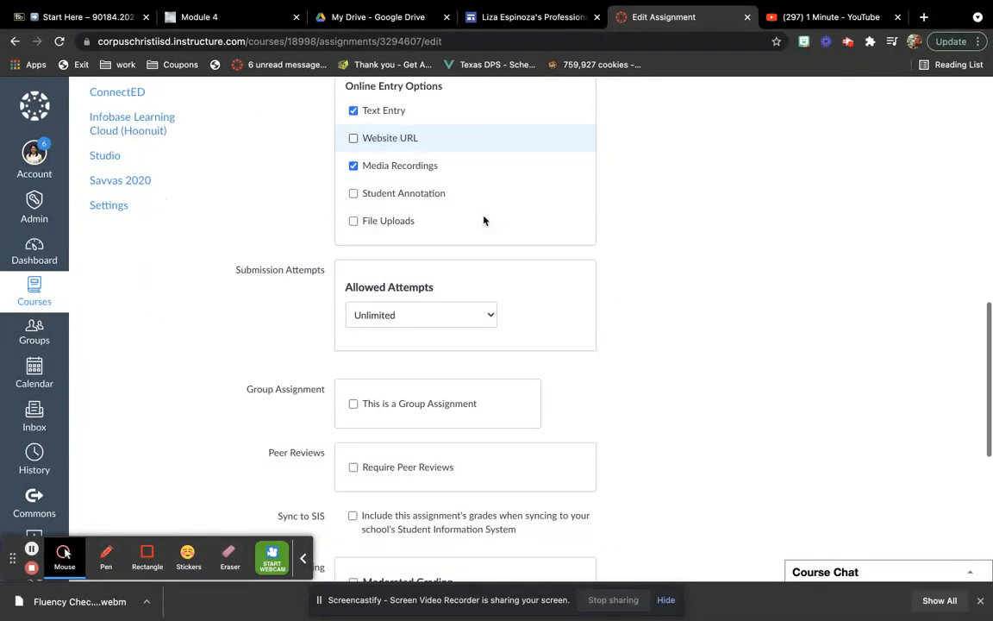
pyautogui.click(484, 136)
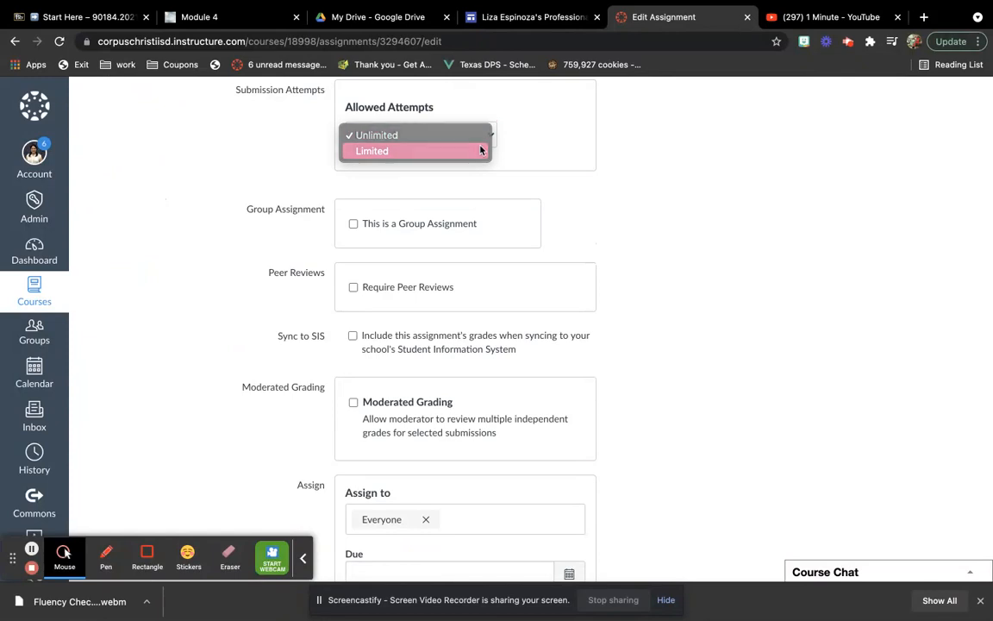
pyautogui.click(480, 150)
pyautogui.click(471, 187)
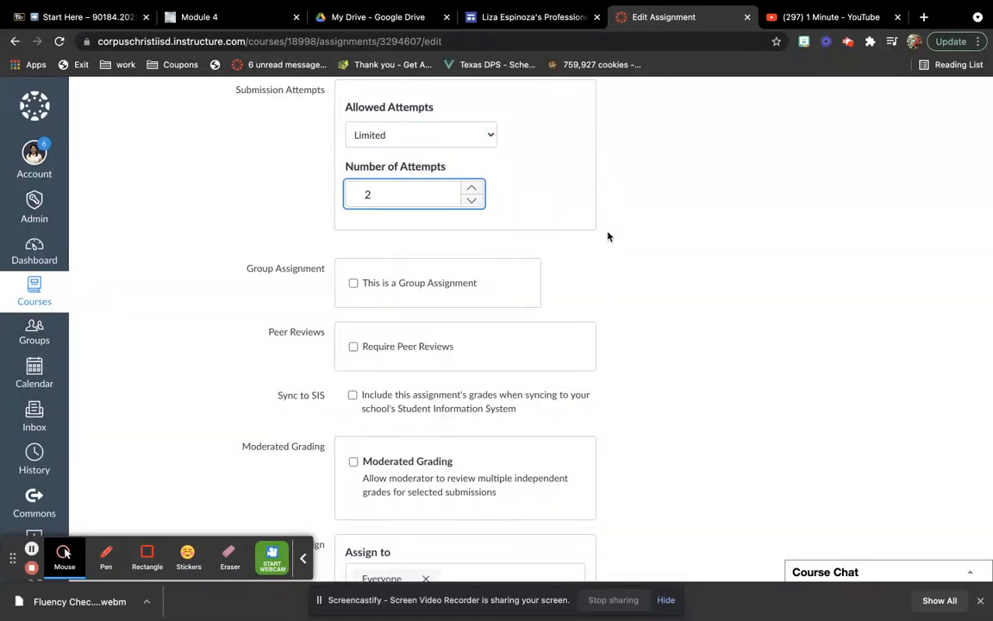
# Assign the fluency check only to the listed individual student, removing Everyone from the assignees
pyautogui.scroll(1, 607, 236)
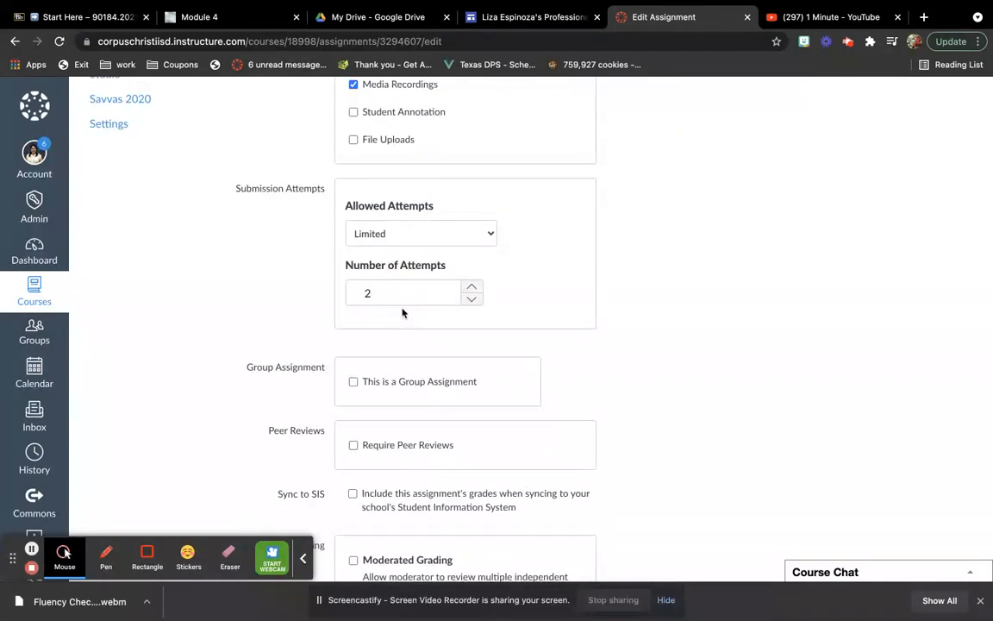
pyautogui.scroll(-1, 401, 312)
pyautogui.scroll(-2, 408, 295)
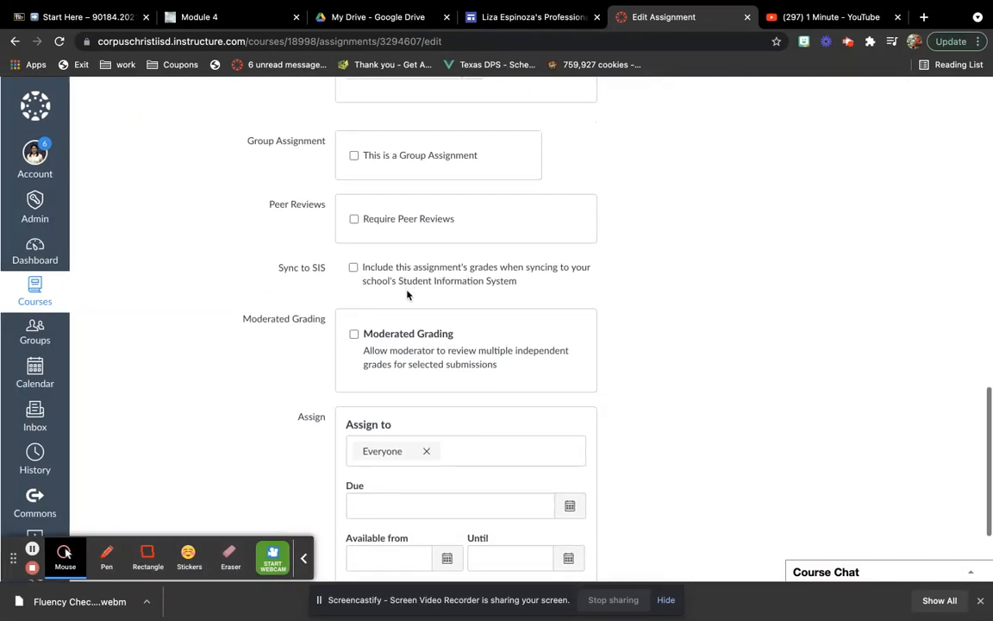
pyautogui.scroll(2, 408, 295)
pyautogui.scroll(1, 408, 295)
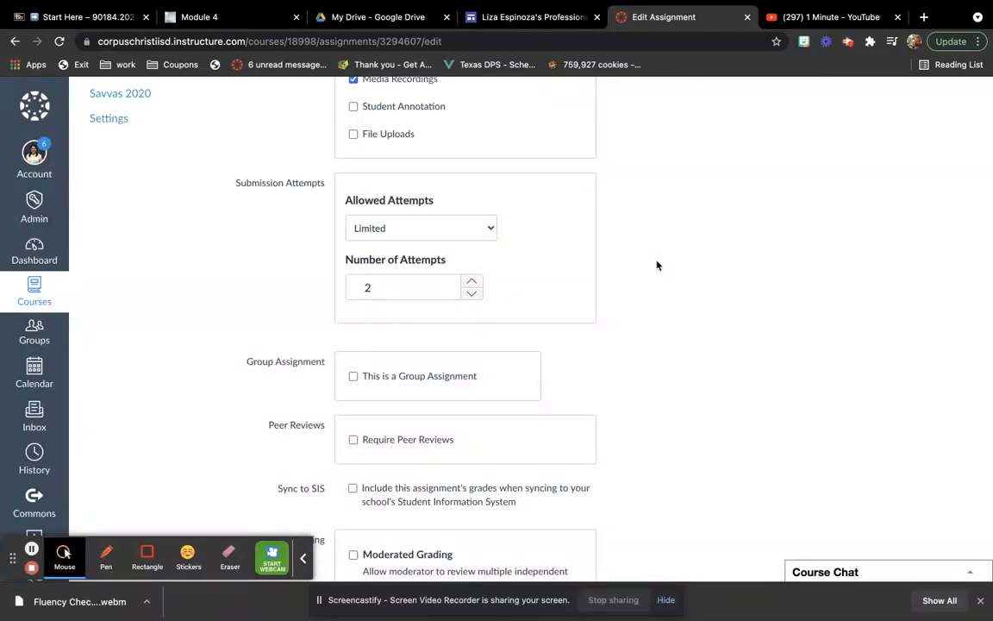
pyautogui.scroll(-1, 657, 265)
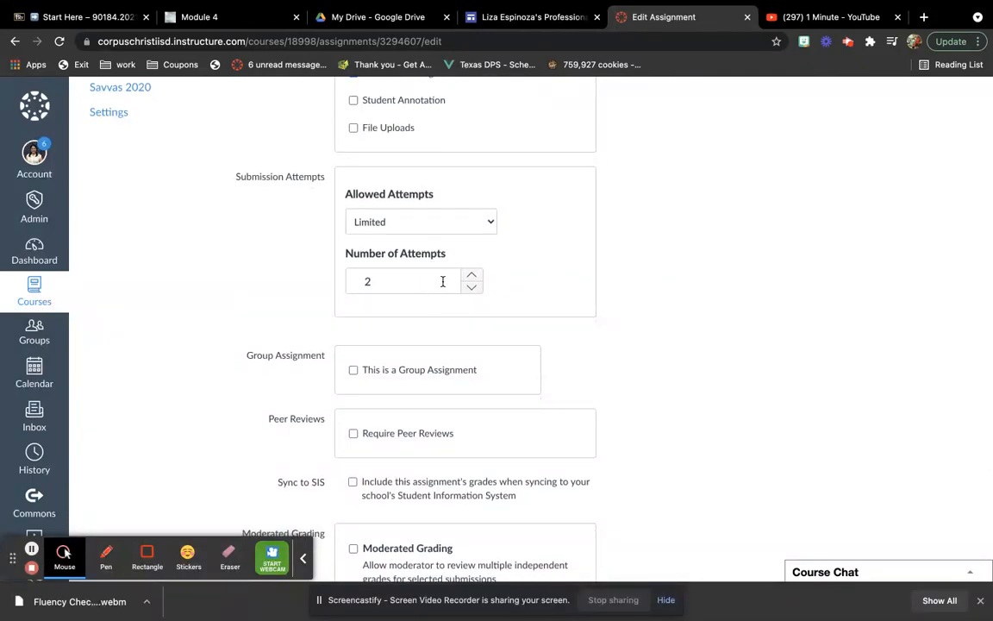
pyautogui.scroll(-2, 691, 334)
pyautogui.scroll(-2, 705, 286)
pyautogui.scroll(-3, 705, 286)
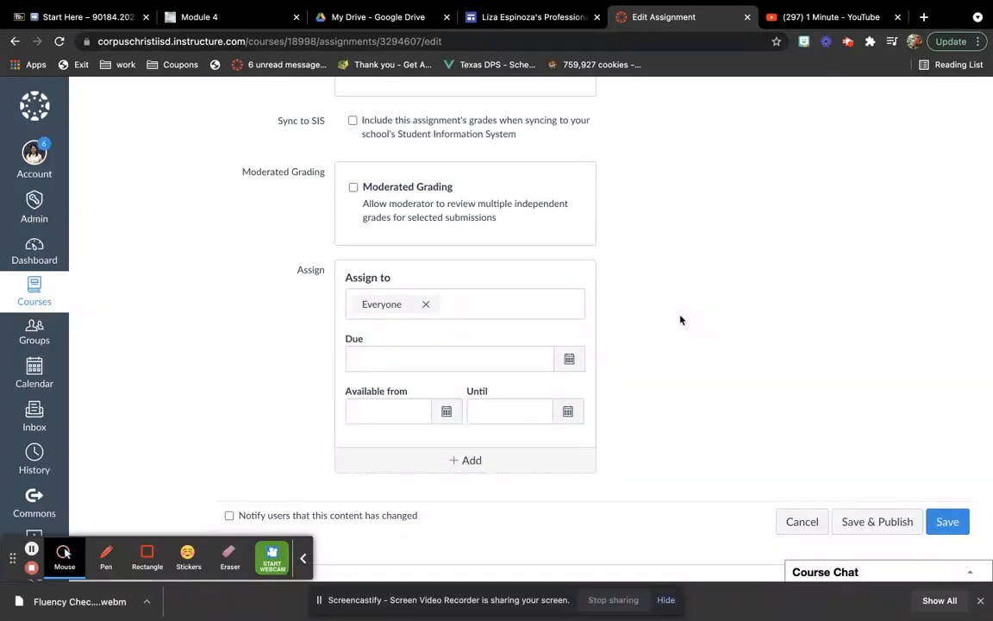
pyautogui.click(500, 306)
pyautogui.click(415, 403)
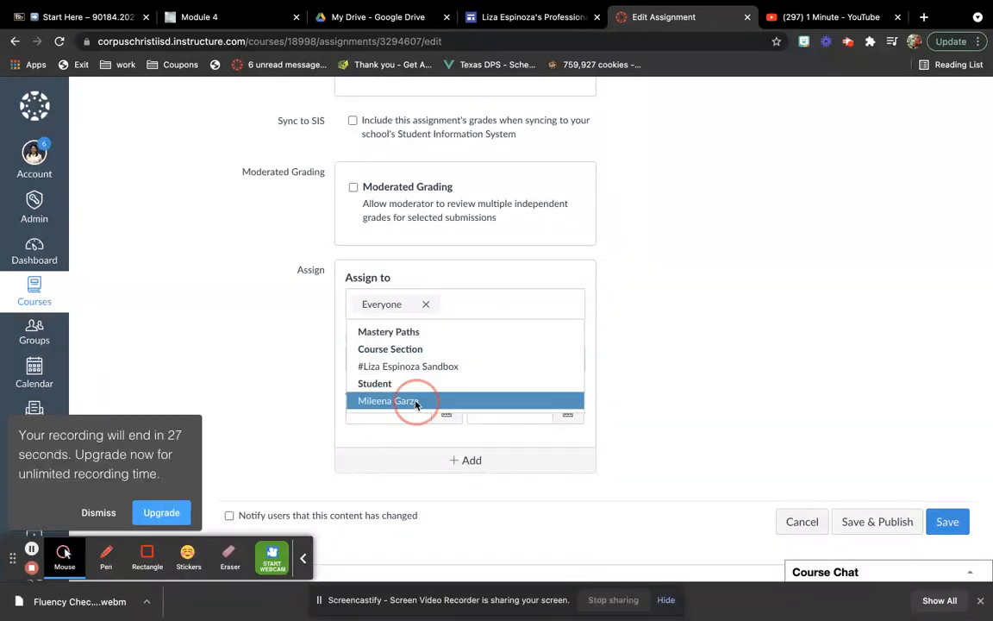
pyautogui.click(610, 323)
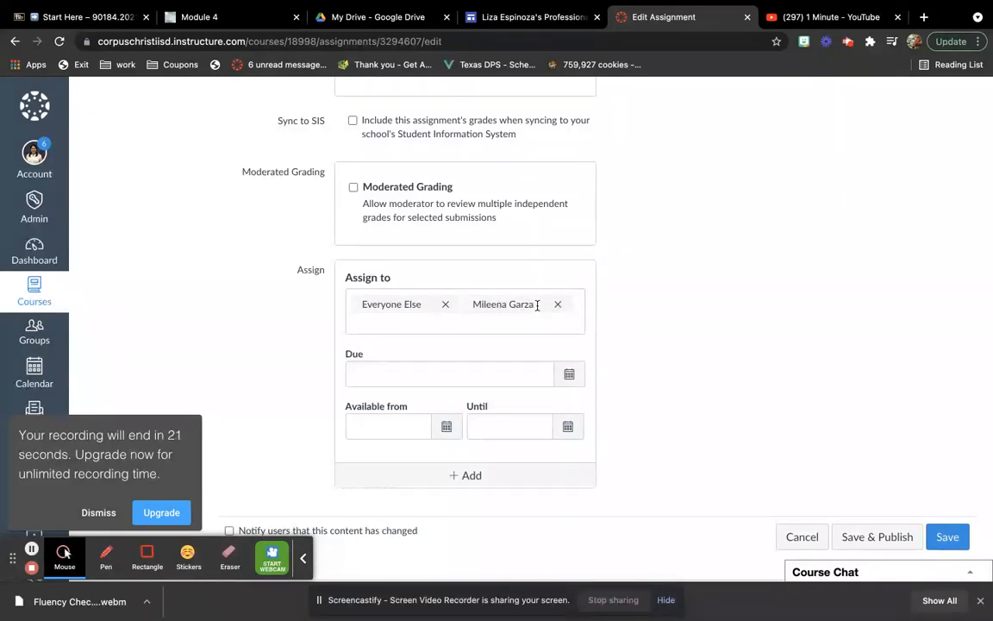
pyautogui.click(445, 304)
pyautogui.click(586, 323)
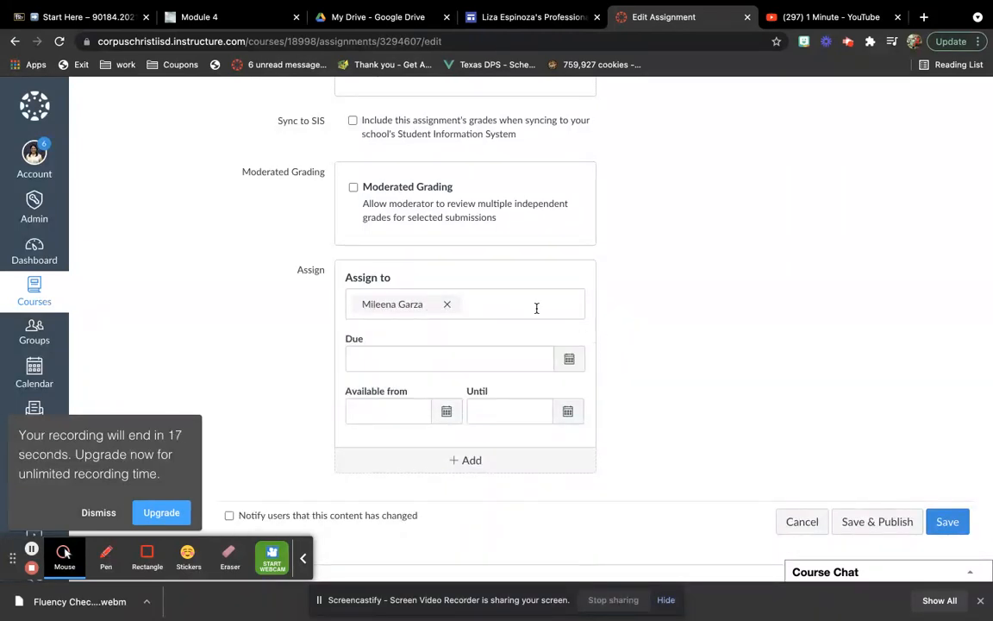
# Set the due date to August 2, 2021, then save and publish the assignment
pyautogui.click(515, 359)
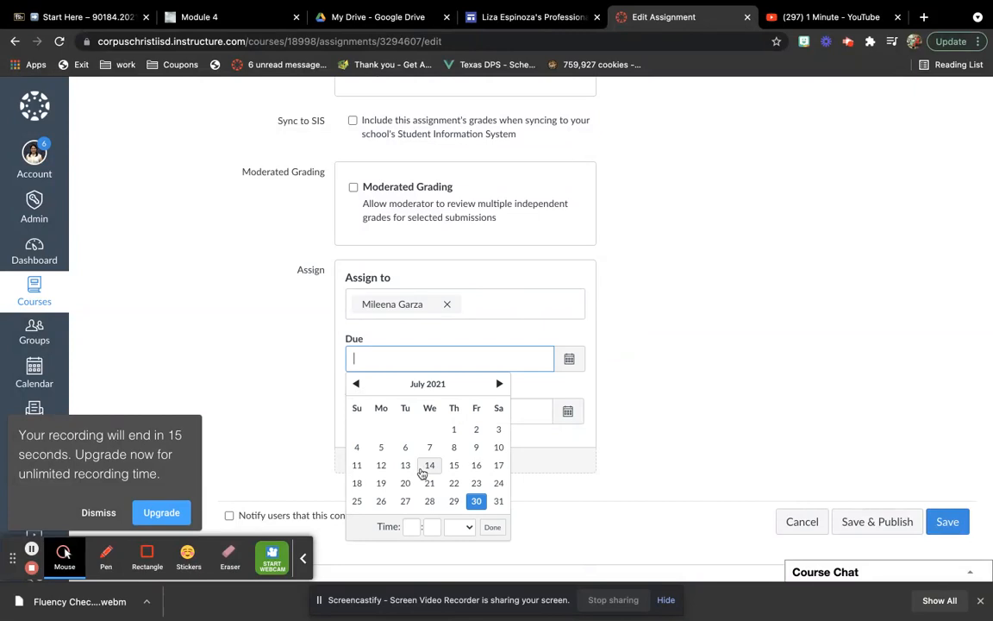
pyautogui.click(499, 384)
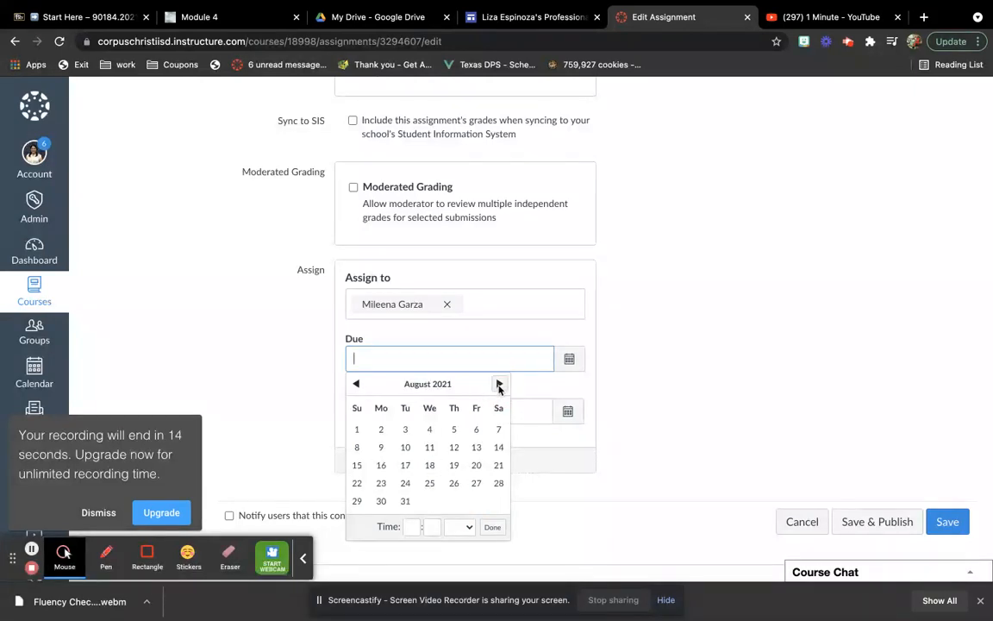
pyautogui.click(380, 430)
pyautogui.click(623, 418)
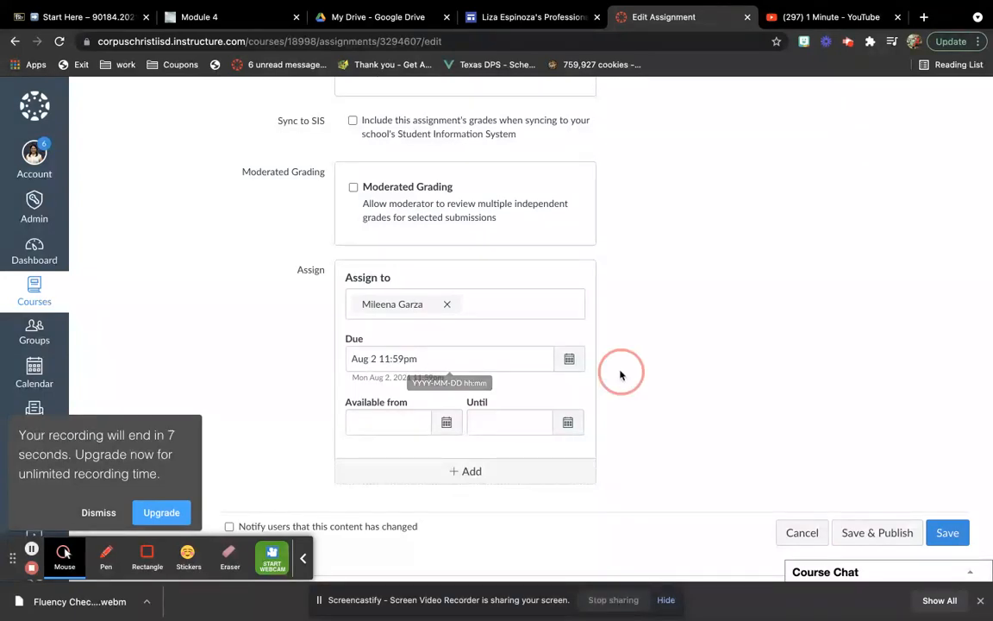
pyautogui.scroll(-1, 620, 384)
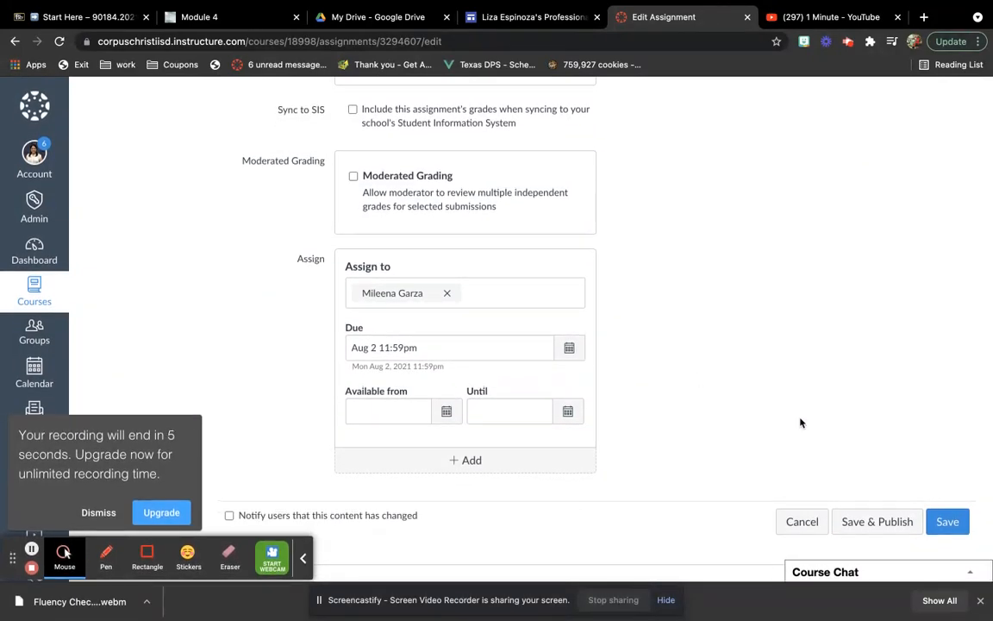
pyautogui.click(866, 526)
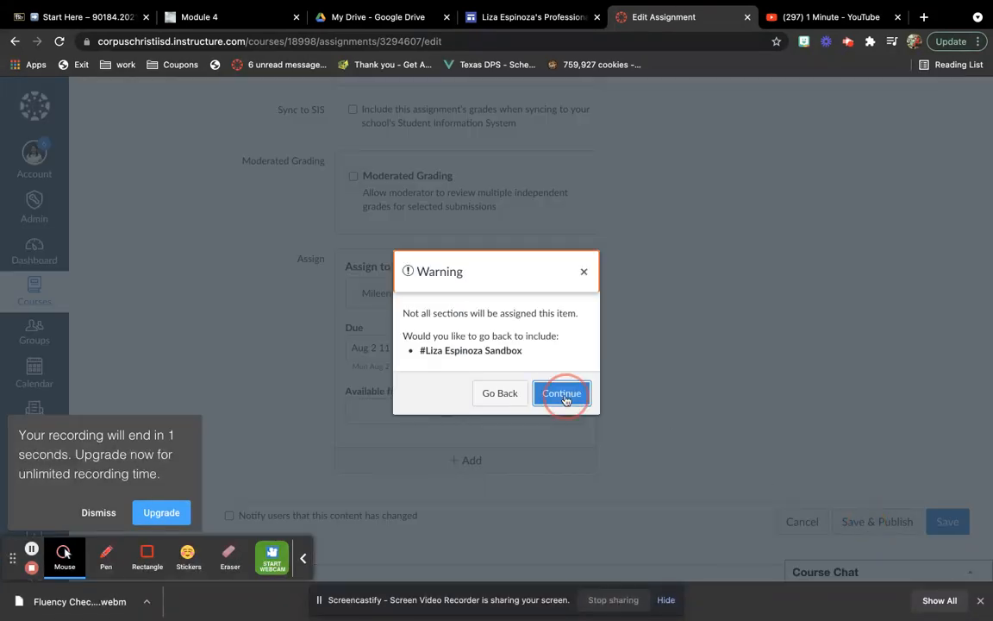